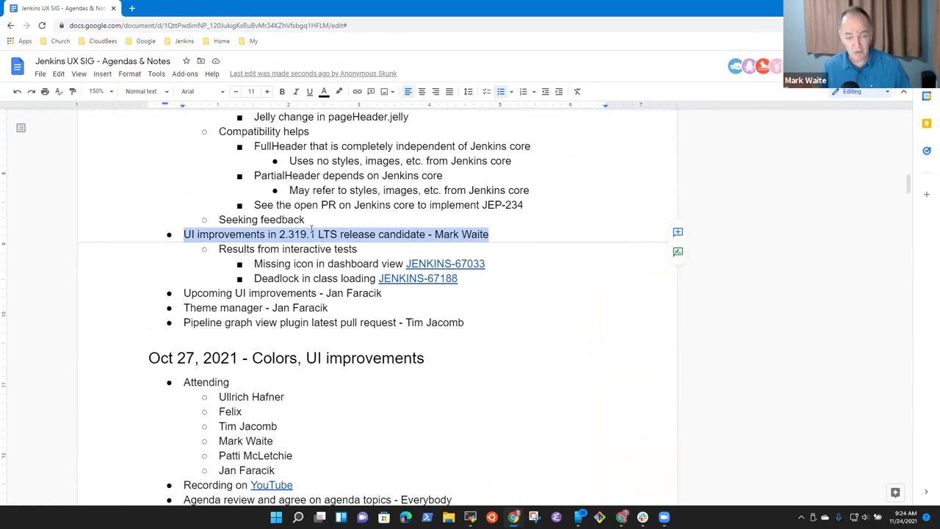
Highlight the interactive test results in the 2.319.1 LTS agenda item, moving on to the Upcoming UI improvements topic.
click(281, 262)
key(shift+End)
key(Down)
key(shift+Home)
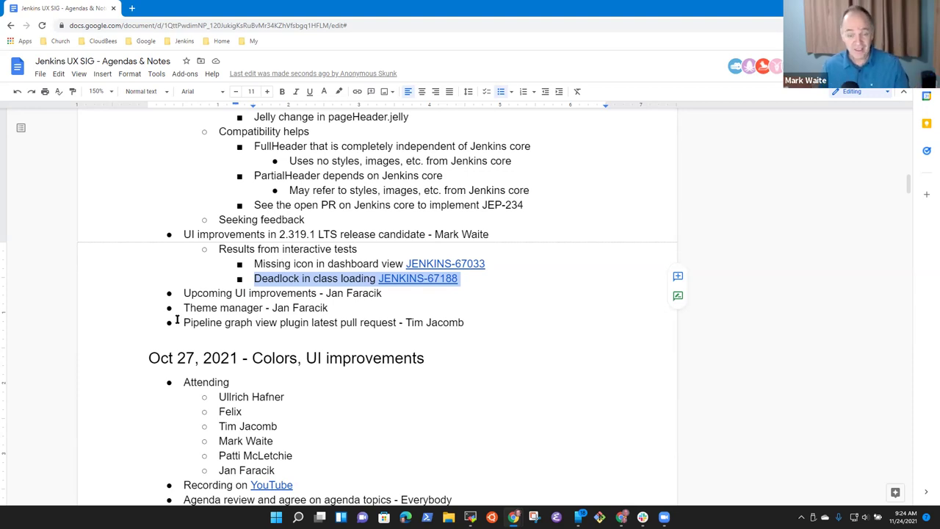
click(233, 293)
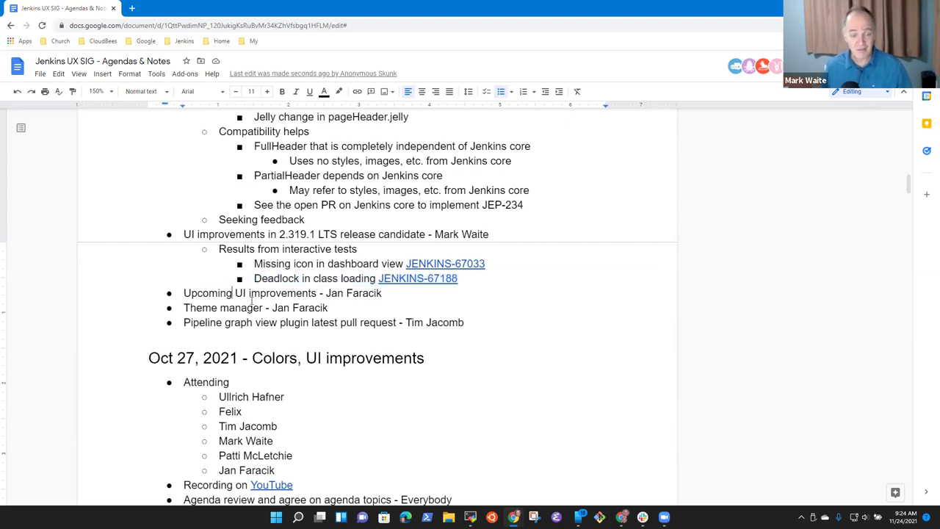
triple_click(251, 299)
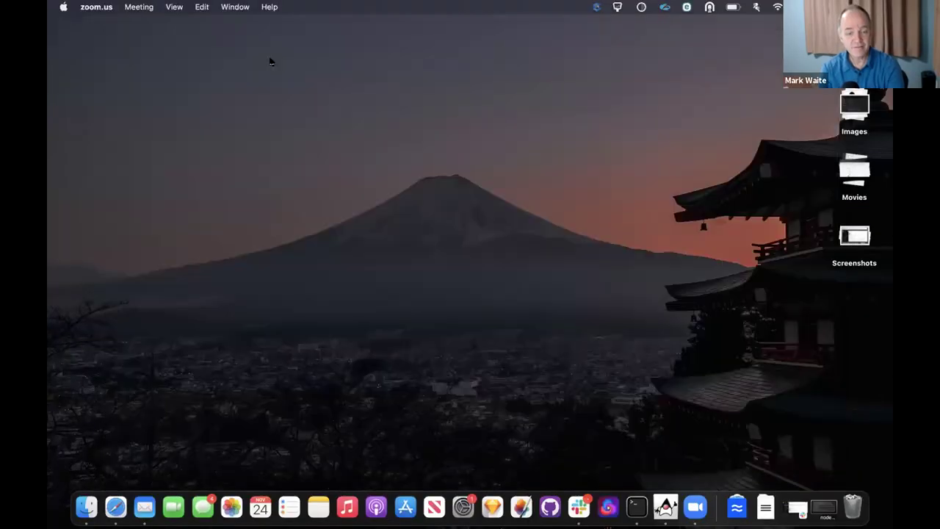
Switch to the Jenkins dashboard in Safari and view the Manage Jenkins page.
key(ctrl+Right)
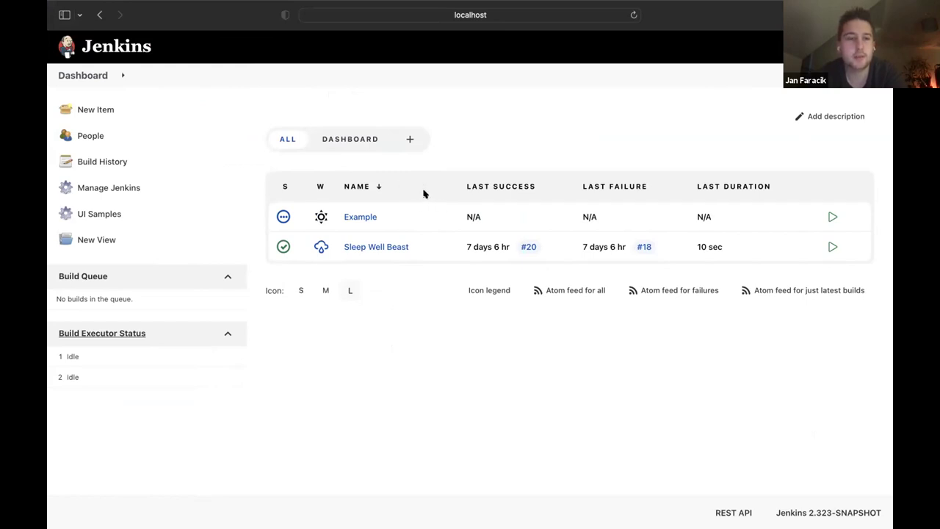
click(206, 188)
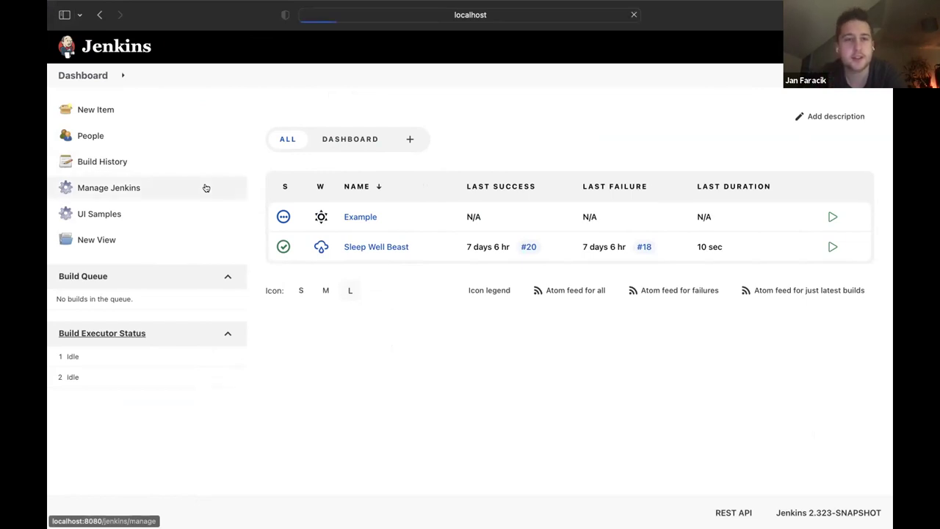
click(423, 301)
scroll(434, 294, left, 5)
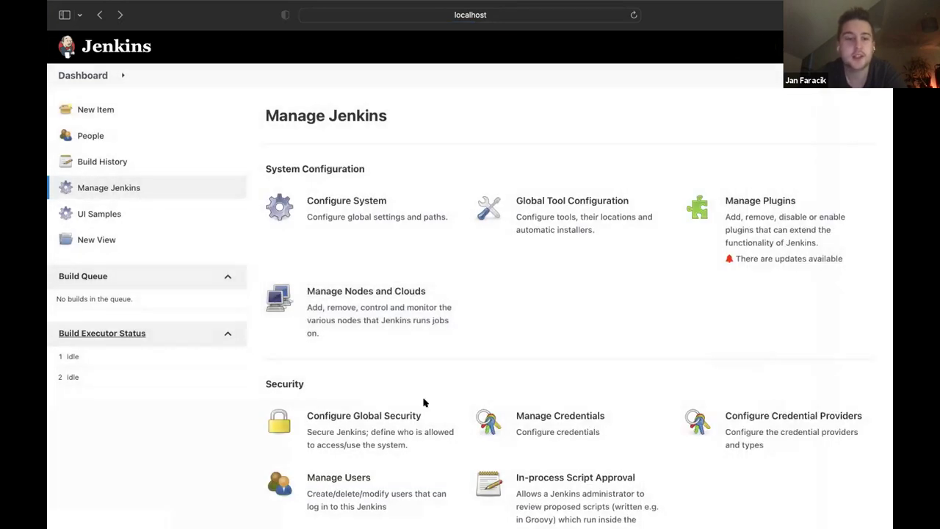
View the New View form and open Configure System from Manage Jenkins.
click(168, 239)
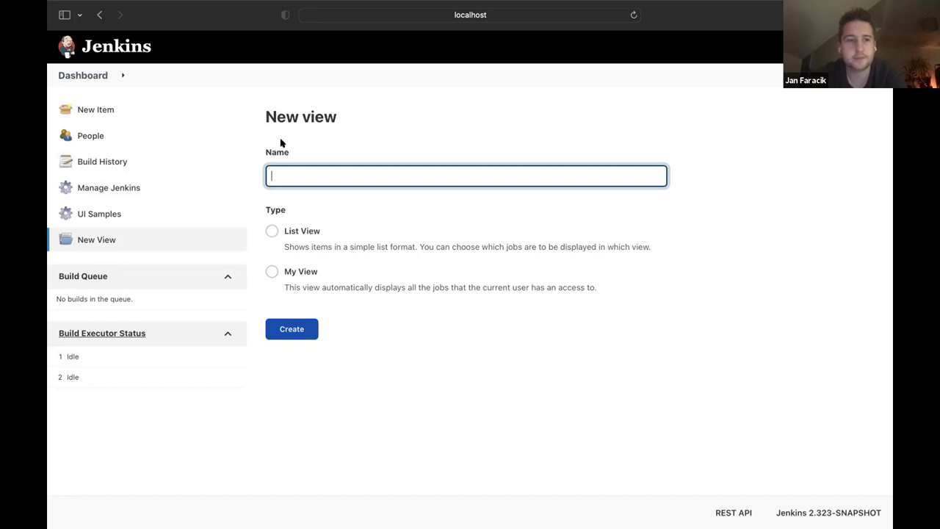
click(197, 188)
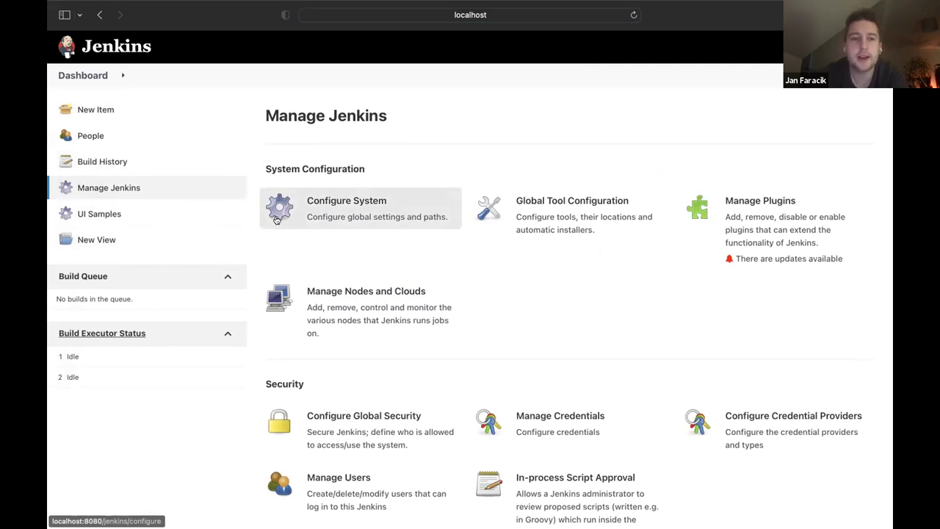
click(287, 201)
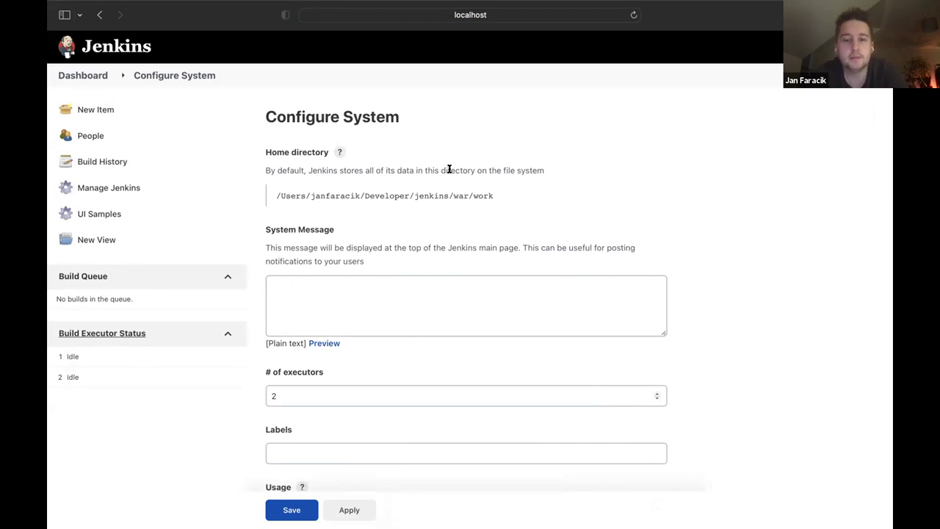
Examine the focus styling of the System Message and Usage fields in Configure System.
scroll(450, 168, down, 2)
scroll(449, 169, down, 1)
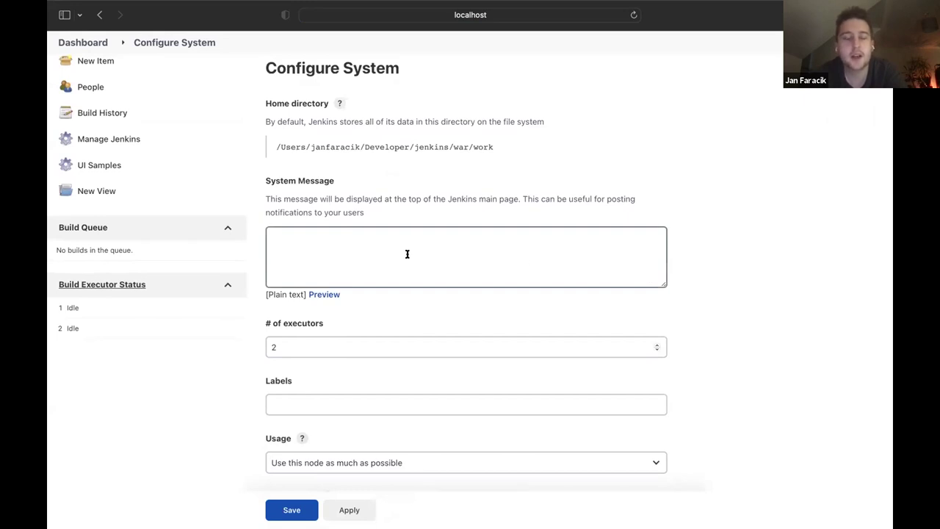
click(562, 263)
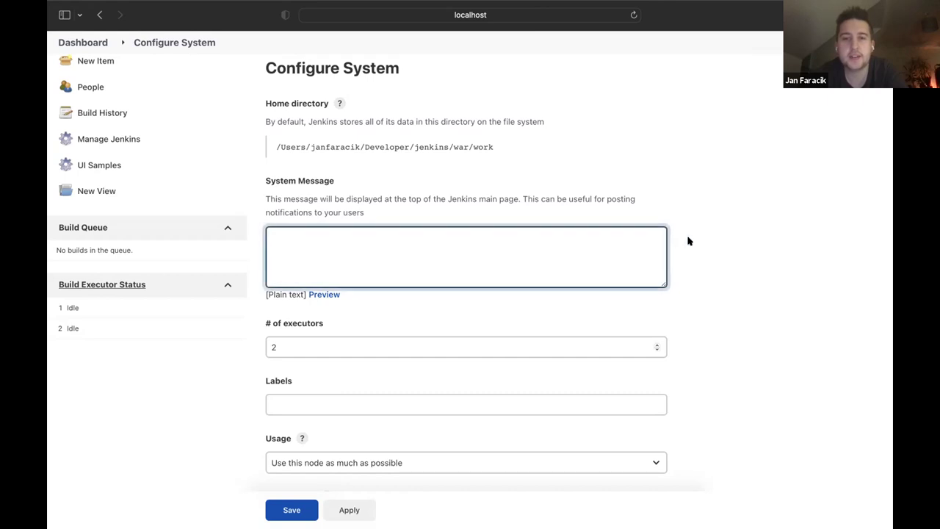
scroll(680, 239, down, 5)
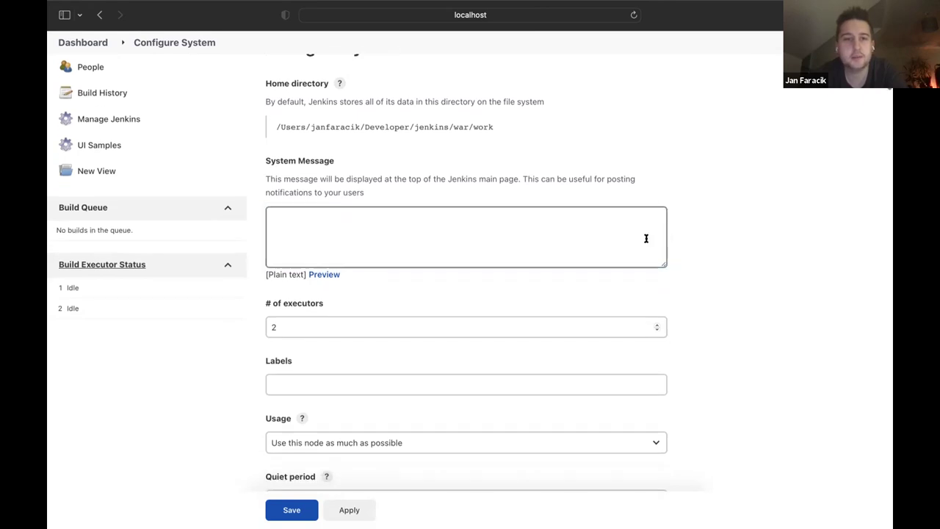
scroll(645, 237, down, 1)
click(621, 189)
click(697, 178)
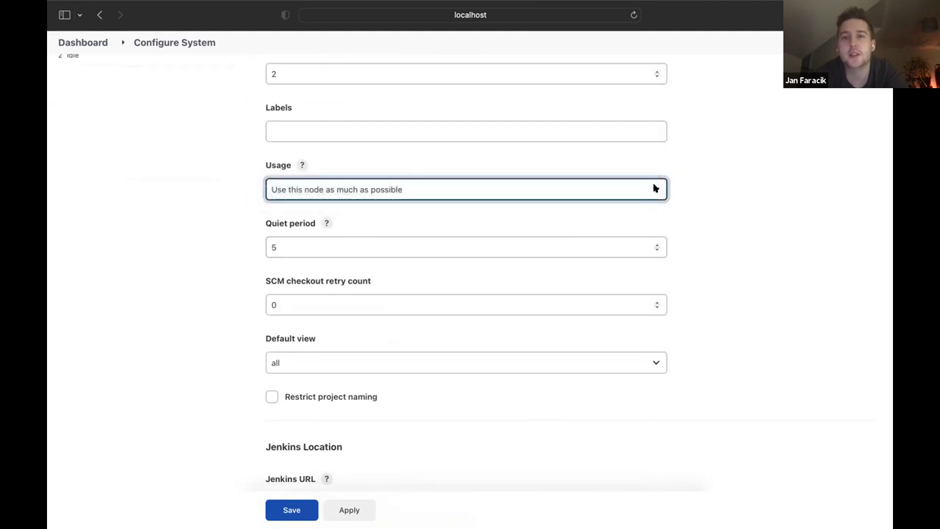
Try the Pattern naming strategy under Restrict project naming and disable the restriction again.
scroll(698, 203, down, 5)
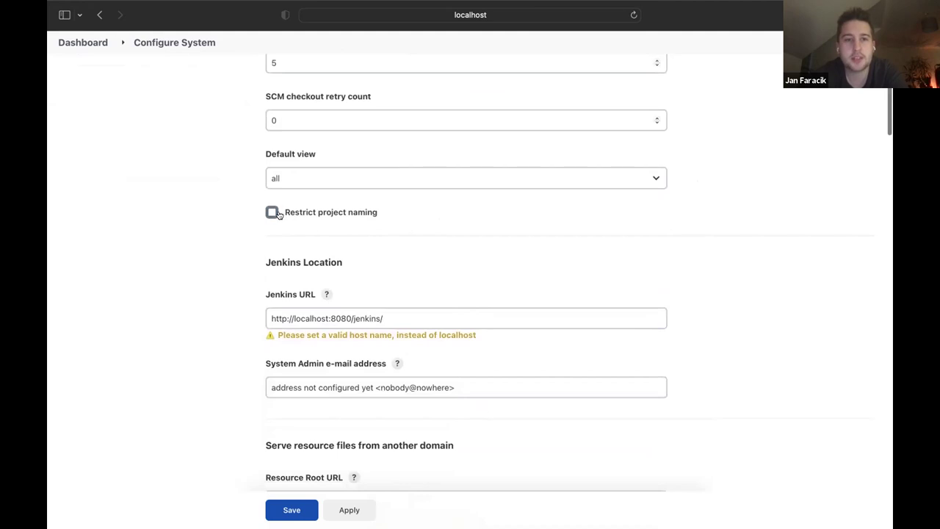
click(272, 213)
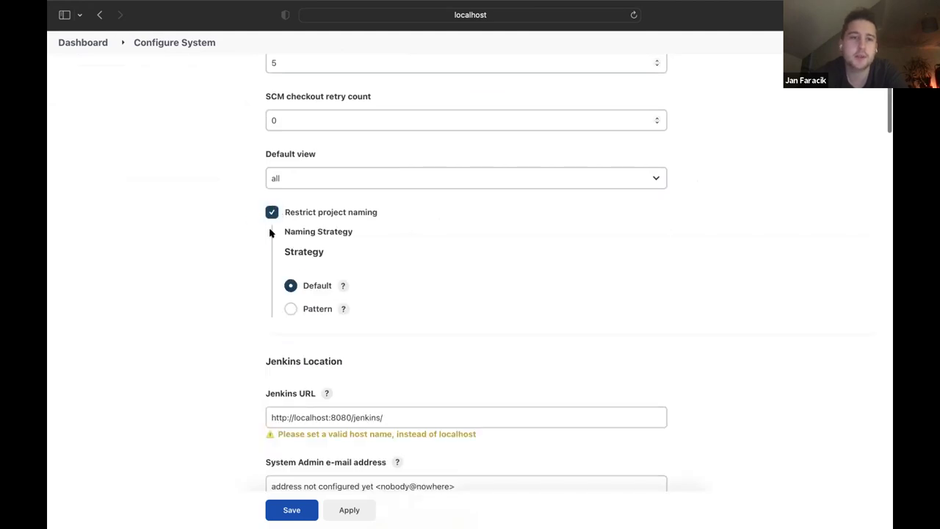
click(293, 310)
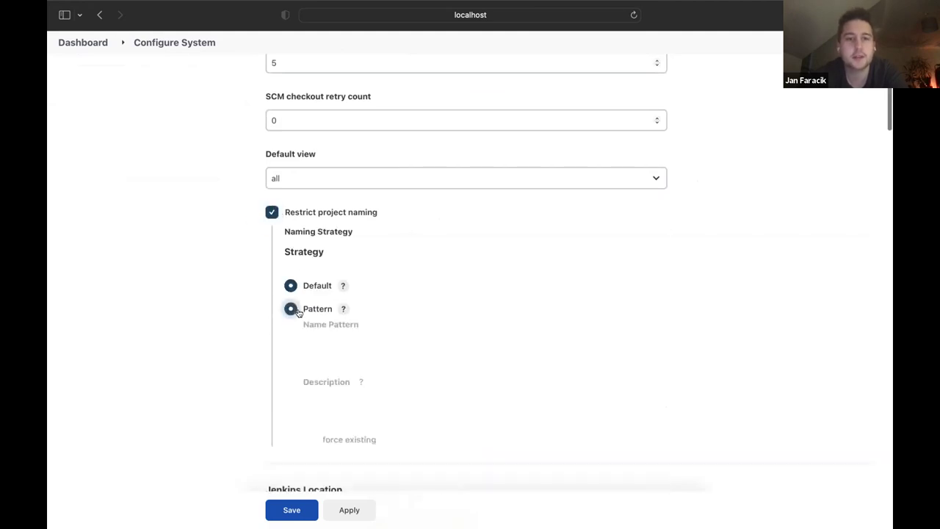
click(295, 212)
scroll(415, 287, down, 3)
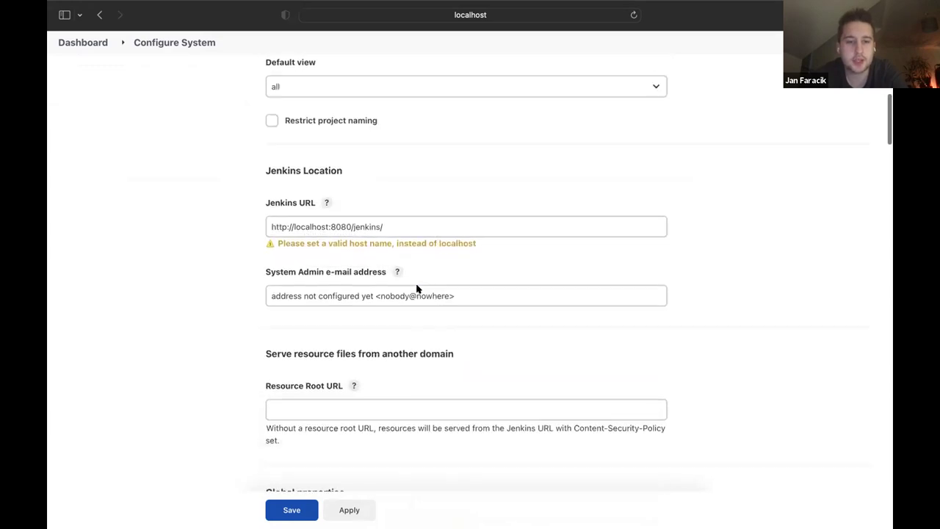
Examine the validation message under Jenkins URL and the sections from Resource Root URL to Usage Statistics.
drag(482, 229, 279, 228)
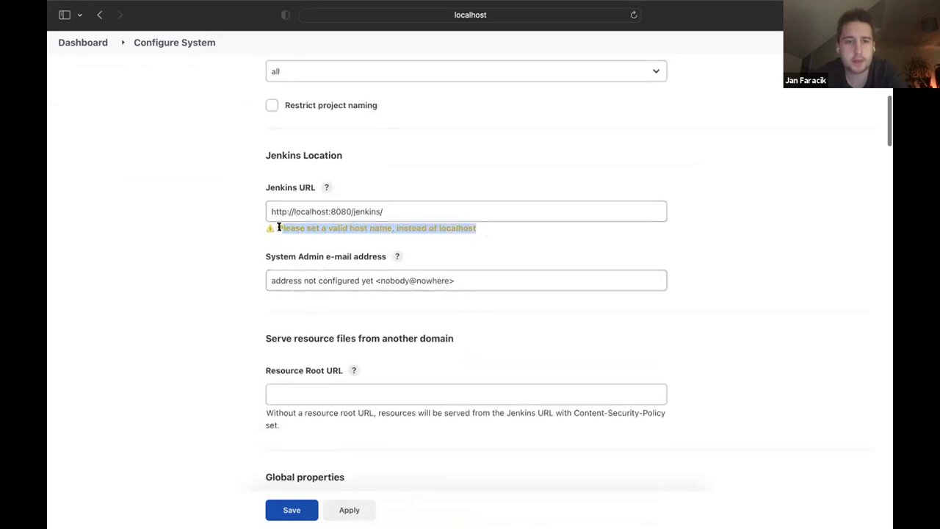
click(276, 223)
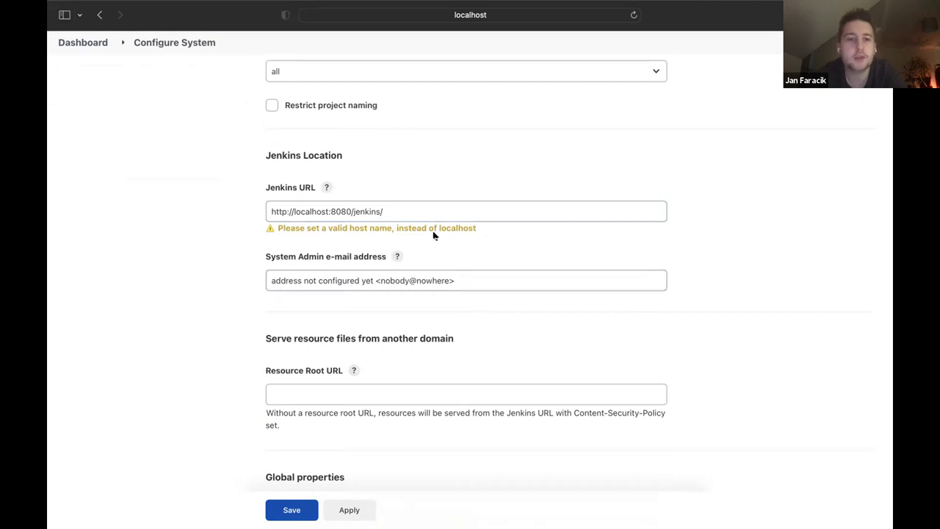
scroll(441, 213, down, 3)
scroll(448, 195, down, 3)
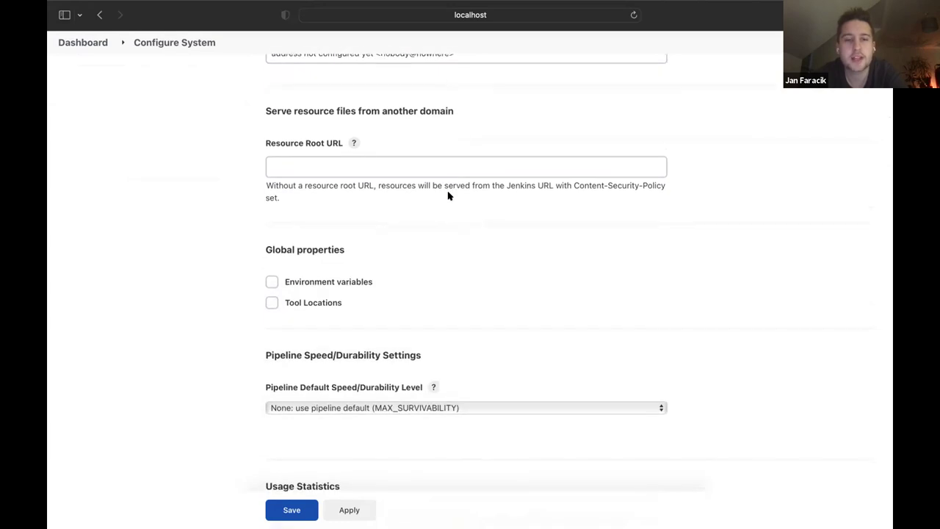
scroll(448, 195, down, 4)
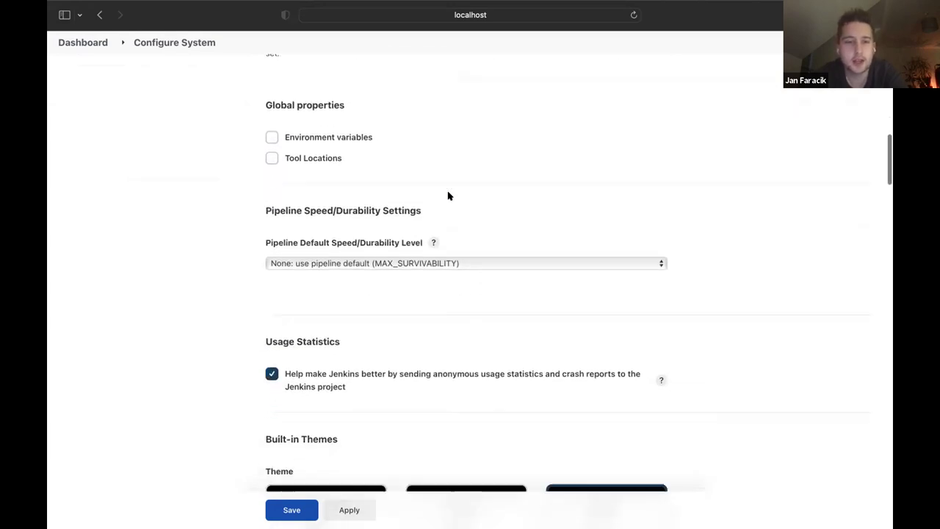
scroll(448, 195, down, 1)
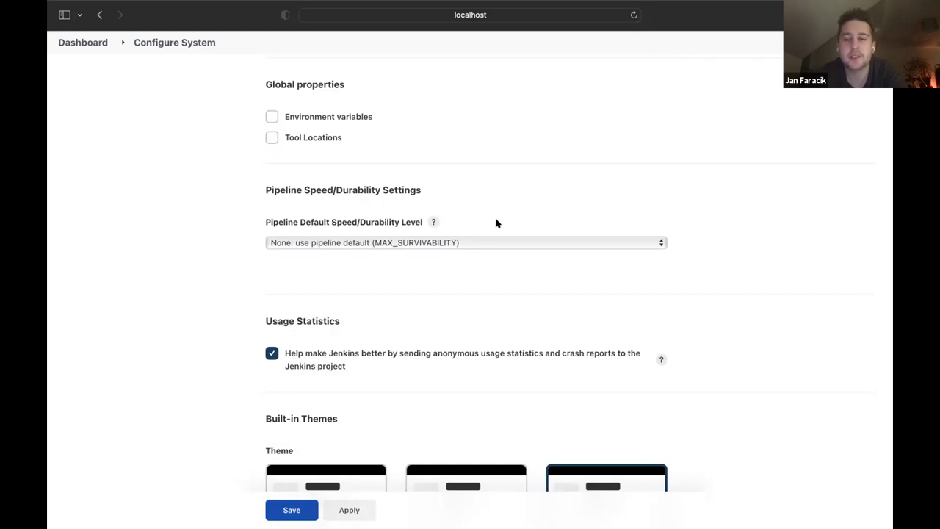
Examine the e-mail notification fields in Configure System, from Default Content Type to Default Pre-send Script.
scroll(777, 268, down, 20)
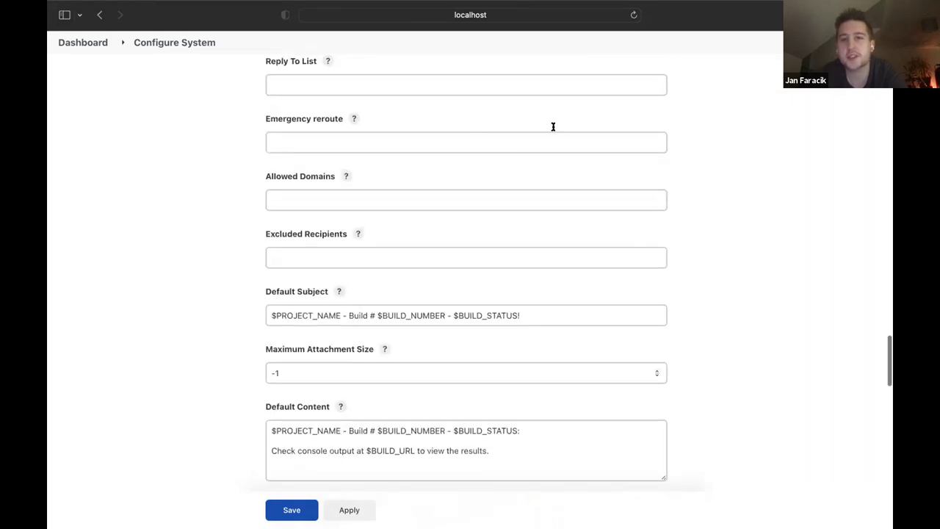
scroll(559, 205, up, 5)
click(556, 193)
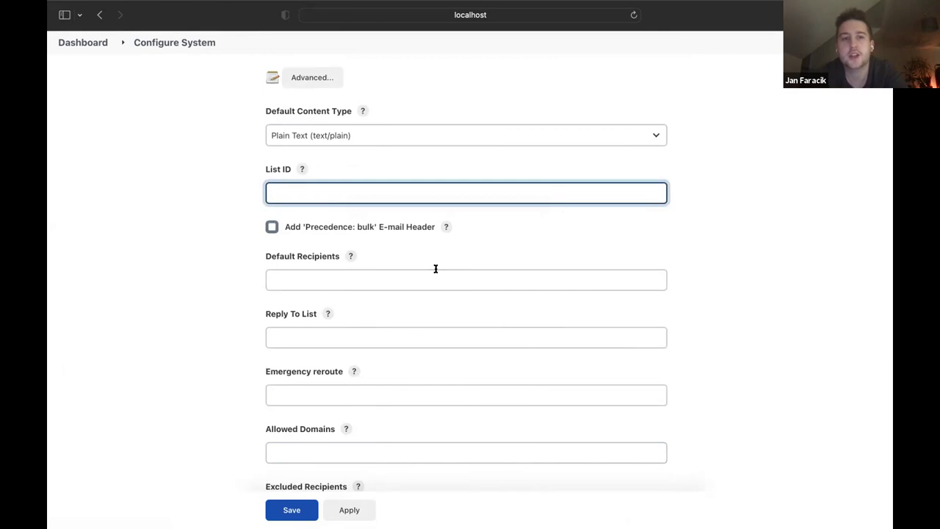
scroll(600, 277, down, 5)
scroll(624, 278, down, 5)
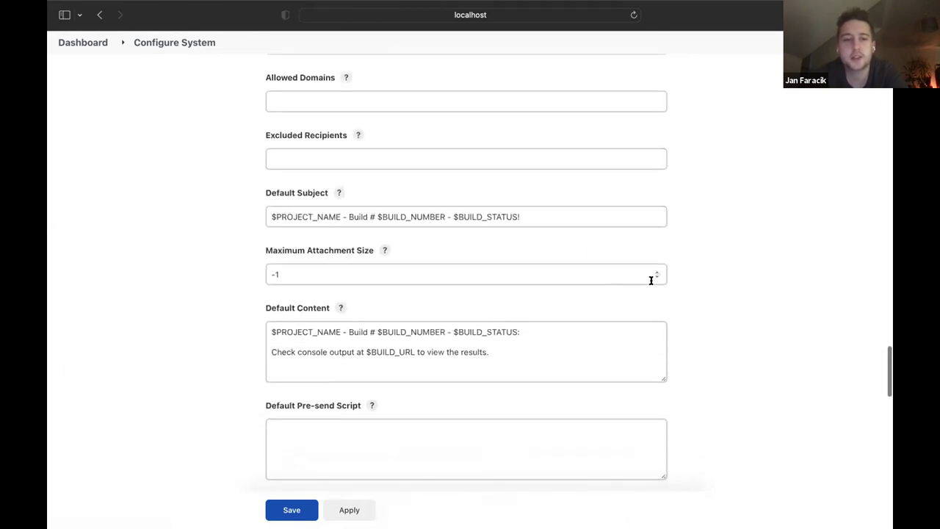
scroll(783, 274, down, 3)
Return to Pipeline Speed/Durability Settings and inspect the Pipeline Default Speed/Durability Level selector.
drag(886, 386, 887, 141)
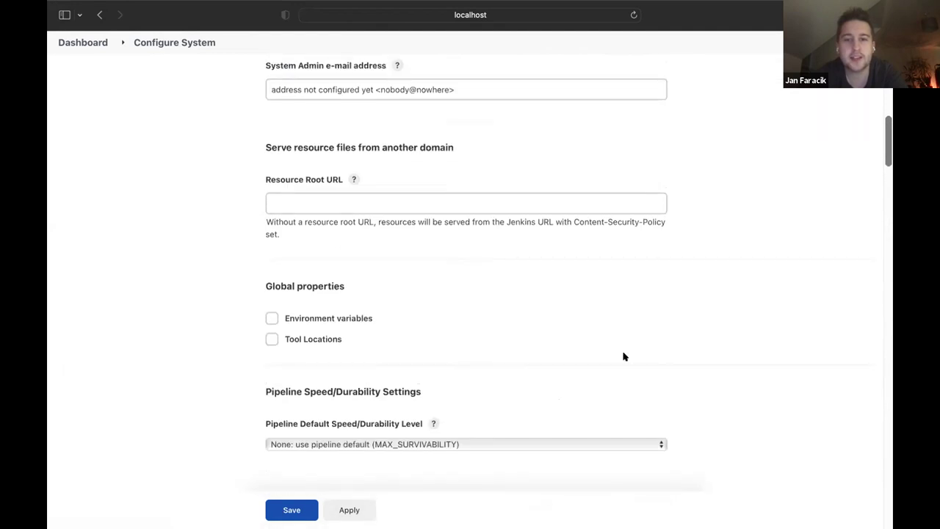
scroll(588, 330, down, 4)
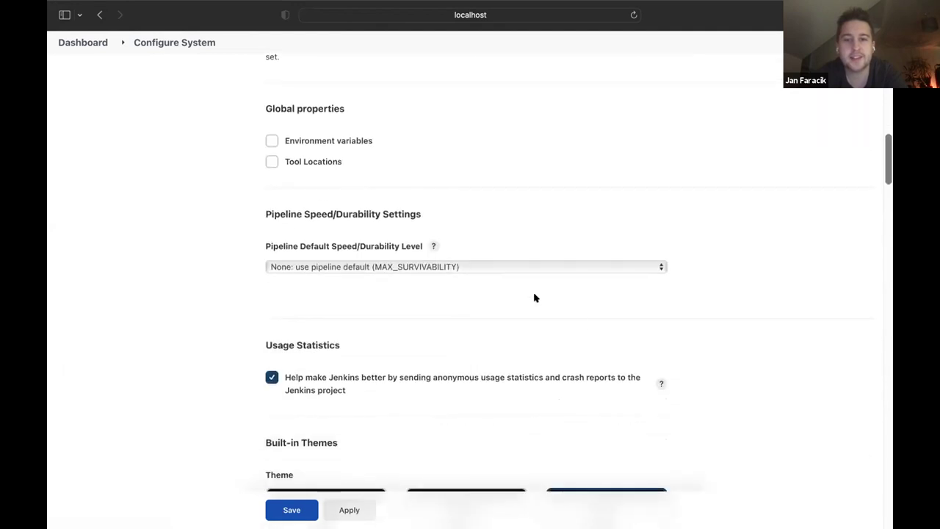
click(439, 264)
click(468, 243)
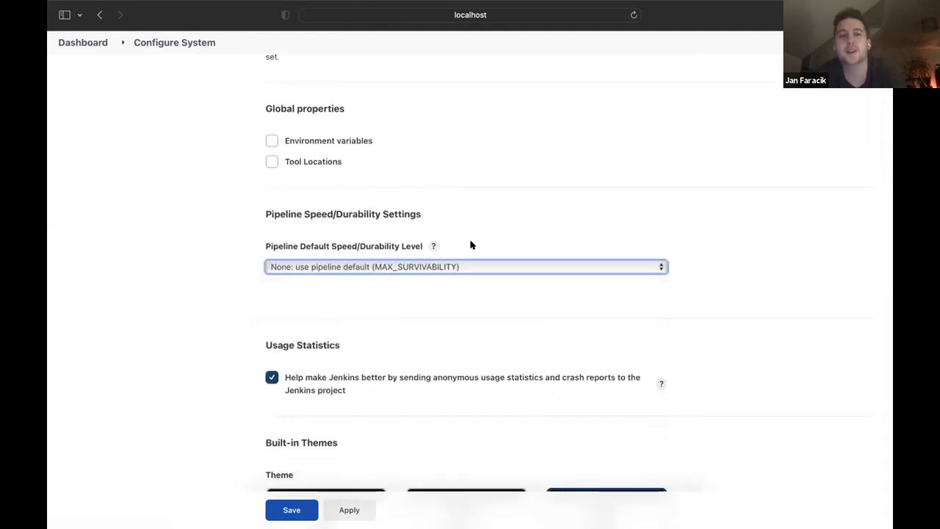
click(436, 285)
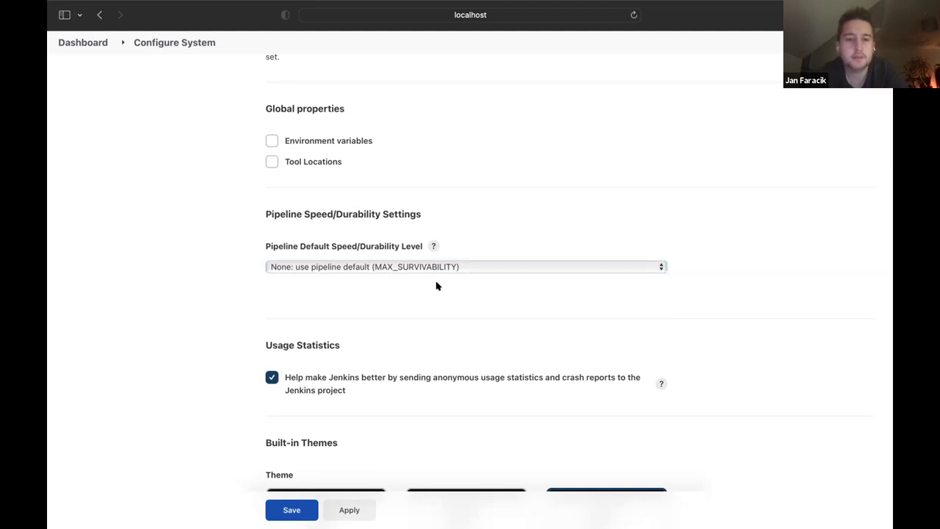
Leave Configure System and return to the Jenkins dashboard.
scroll(436, 286, up, 10)
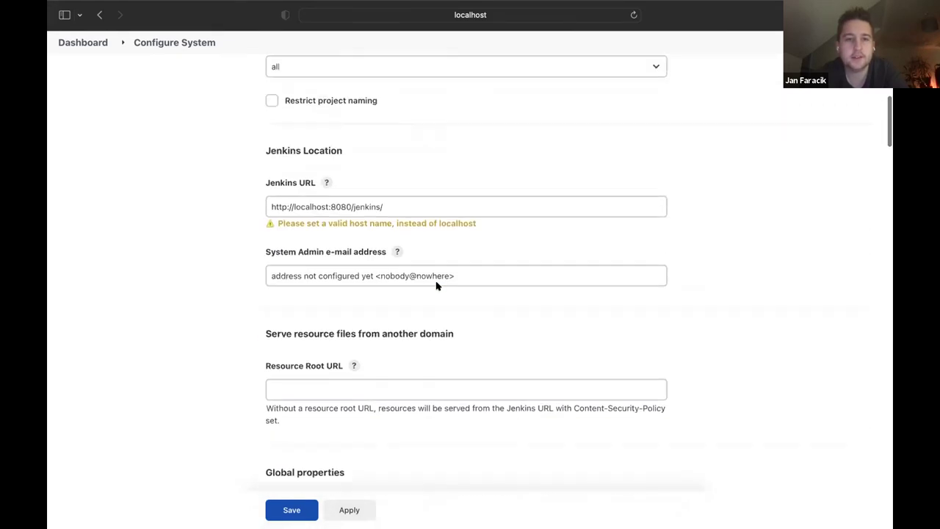
scroll(436, 286, up, 5)
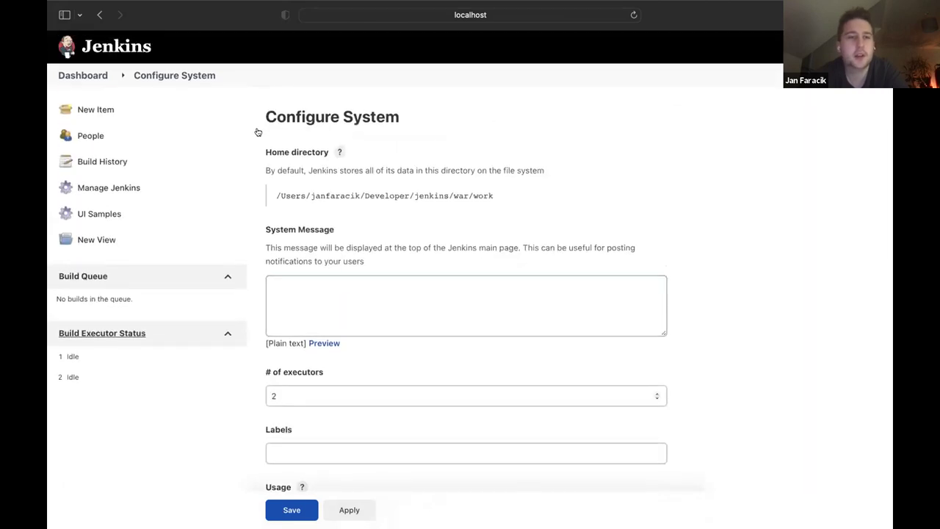
click(130, 49)
key(Return)
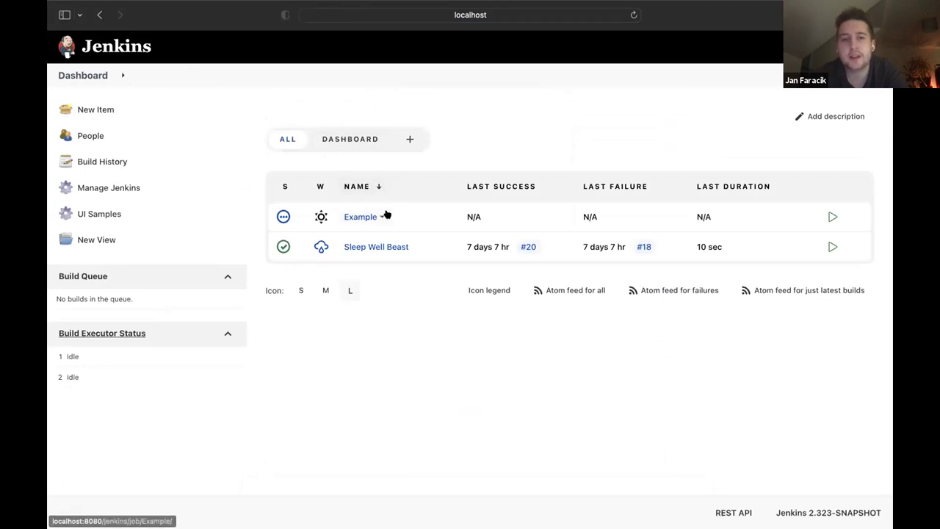
Show the Example project's action menu and turn off macOS Dark Mode to view it in the light appearance.
click(380, 216)
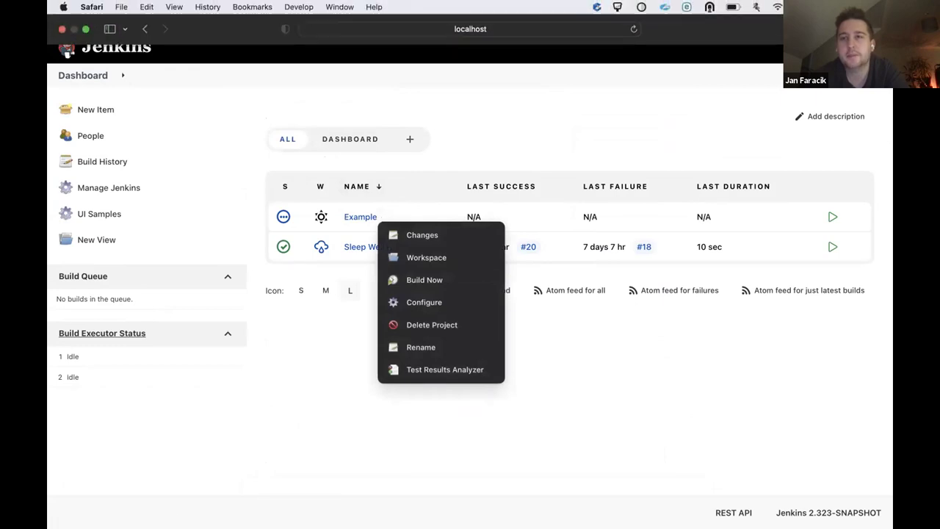
click(796, 7)
click(783, 114)
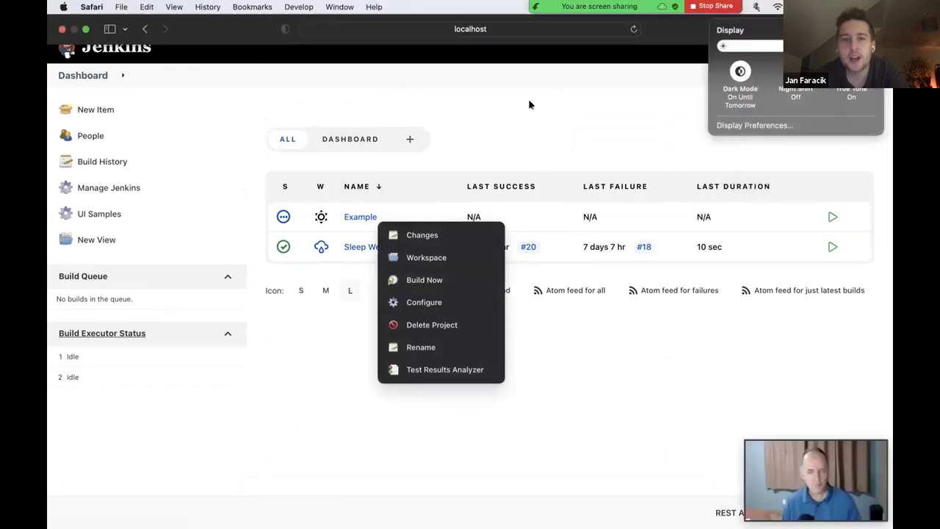
click(524, 103)
click(383, 216)
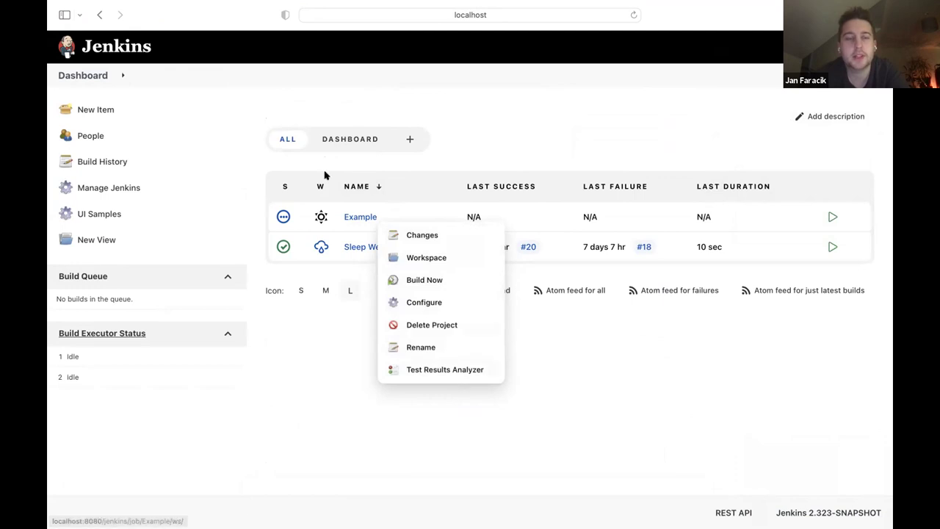
Dismiss the Example project's action menu and view the Installed and Updates lists in the Plugin Manager.
click(273, 94)
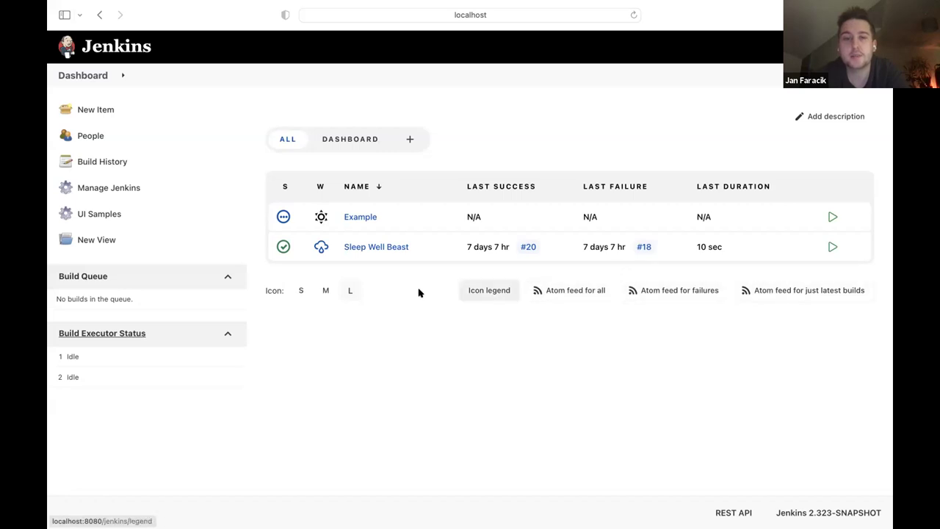
click(199, 191)
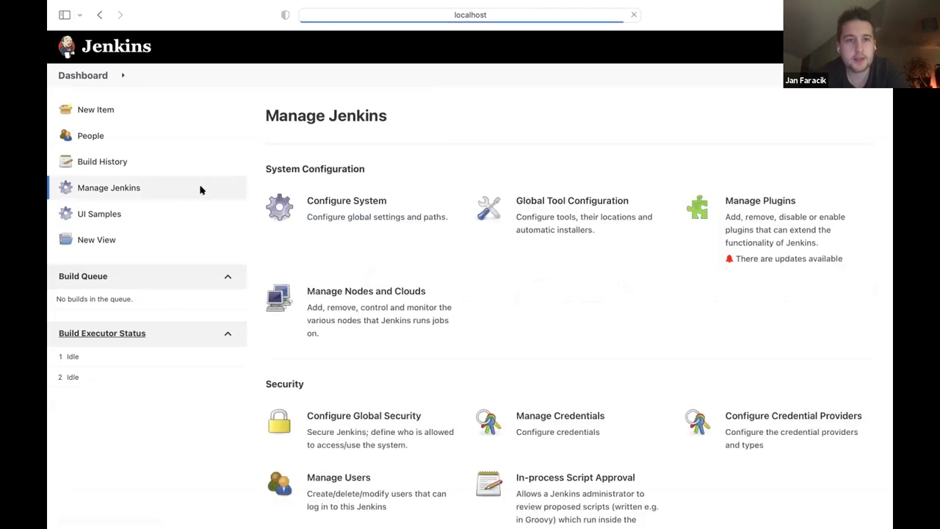
click(804, 224)
click(469, 156)
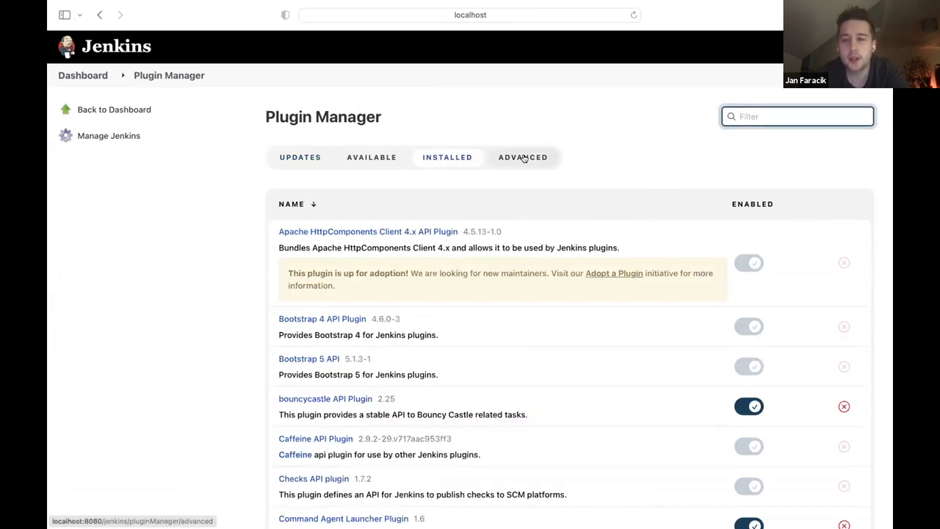
click(281, 163)
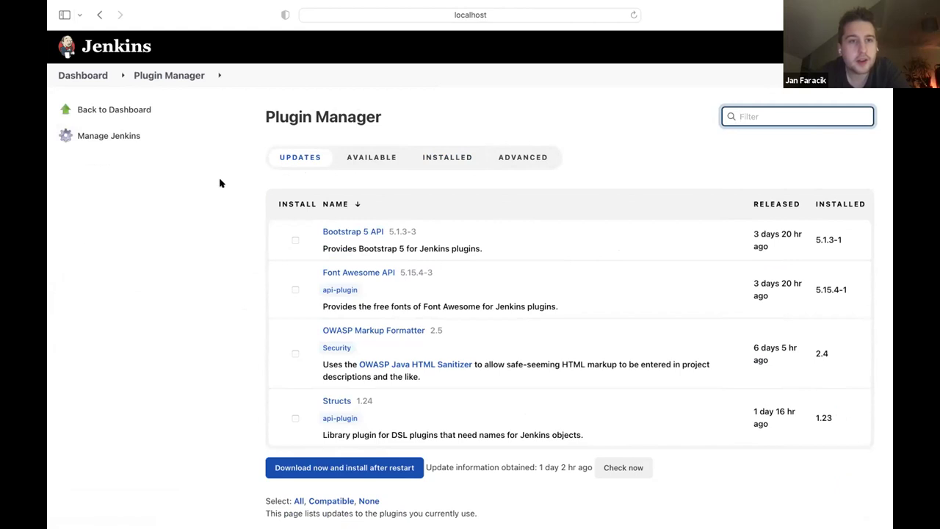
scroll(219, 183, down, 2)
scroll(219, 183, up, 2)
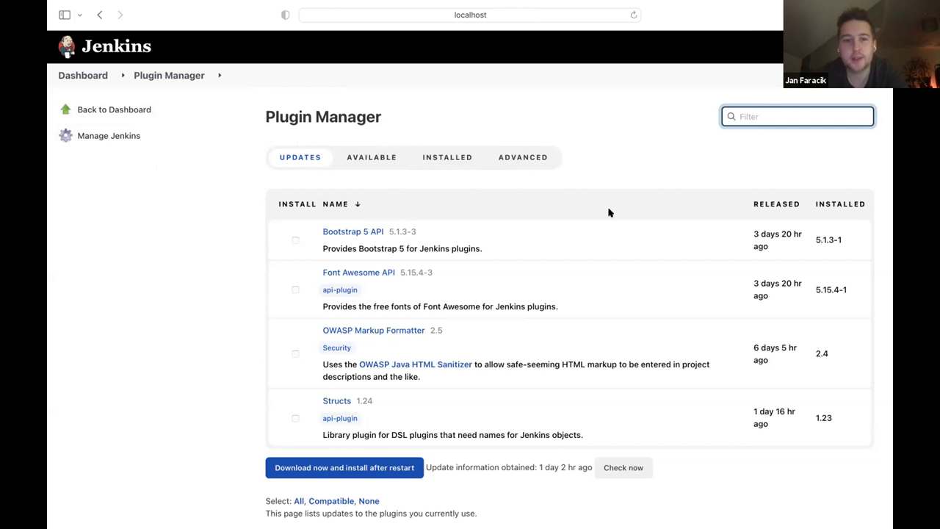
Select the Bootstrap 5 API update for installation in the plugin updates list.
scroll(593, 352, down, 2)
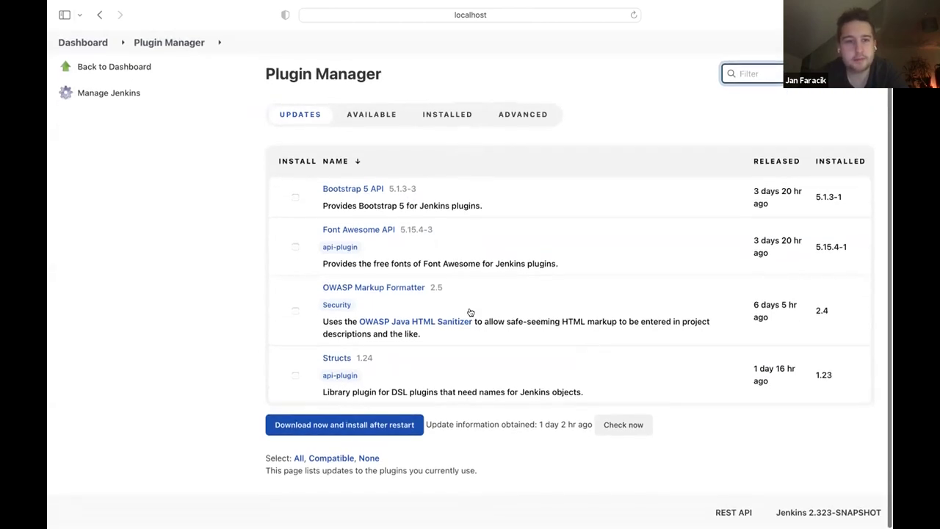
click(295, 198)
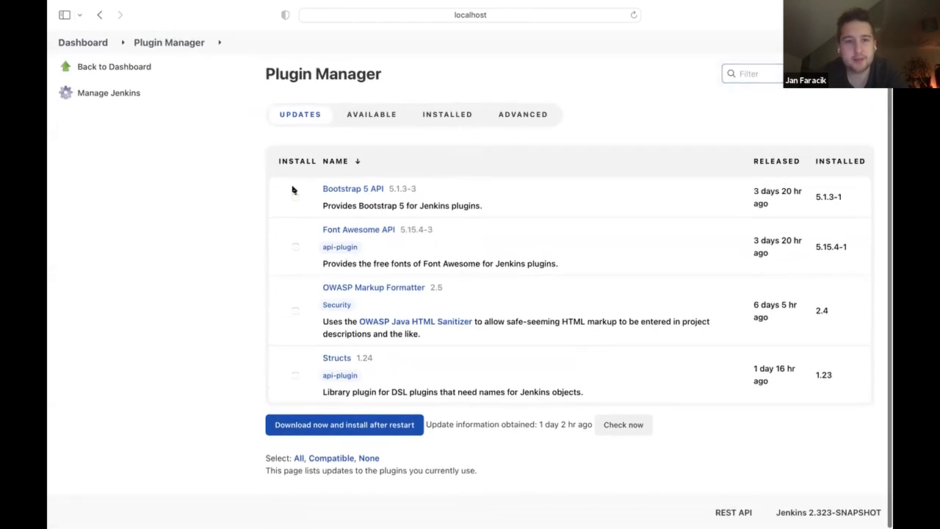
click(295, 197)
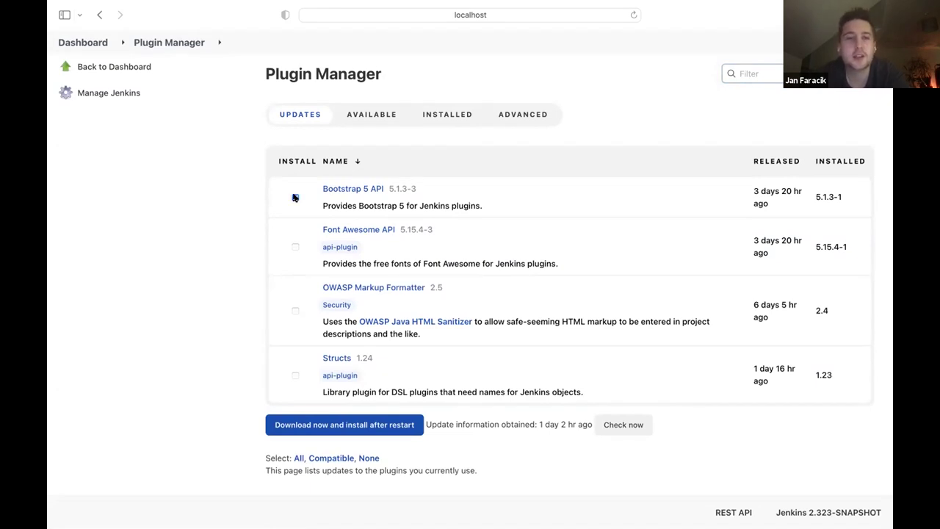
View the Available plugins, and examine the Installed plugins' enable toggles and the bouncycastle API Plugin's uninstall control.
click(359, 116)
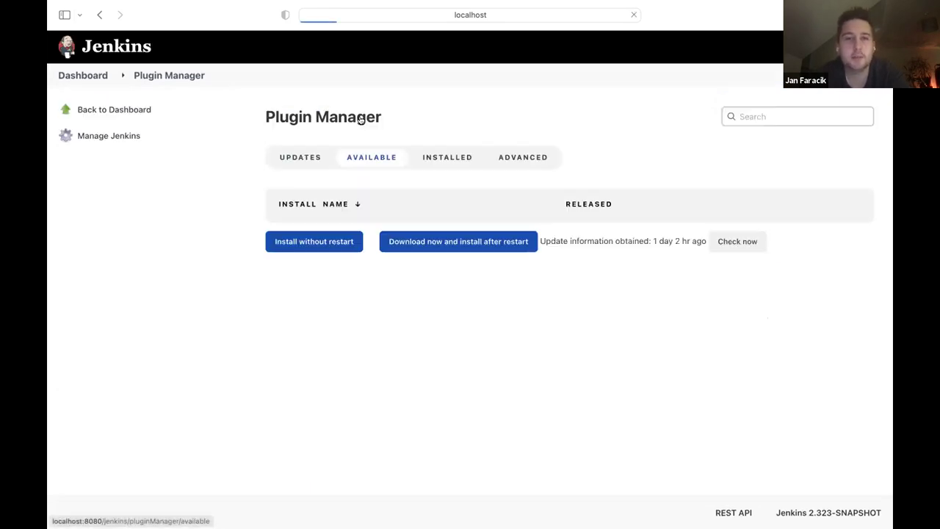
click(431, 160)
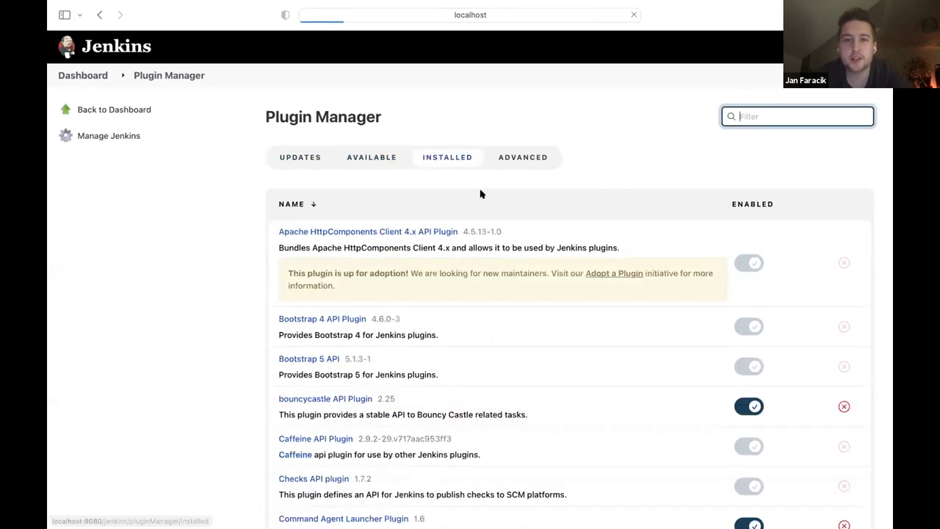
scroll(811, 323, down, 2)
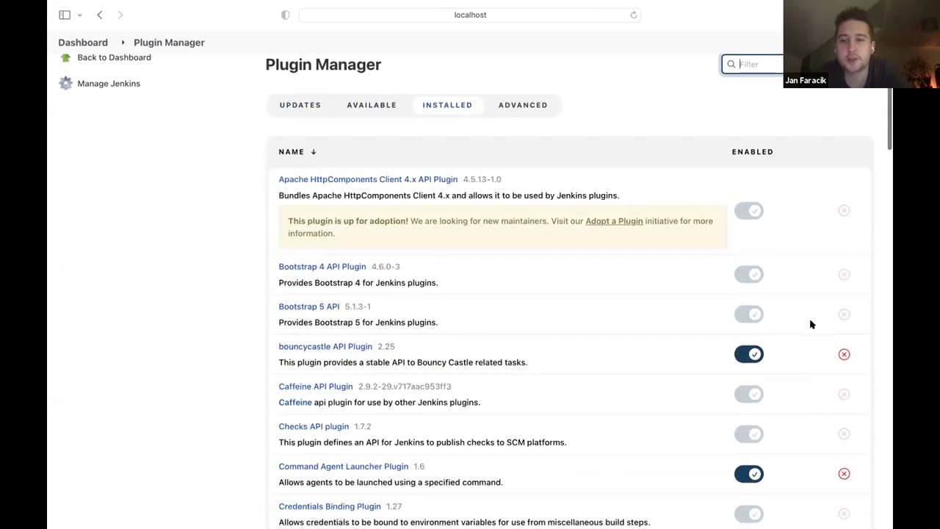
scroll(812, 324, down, 3)
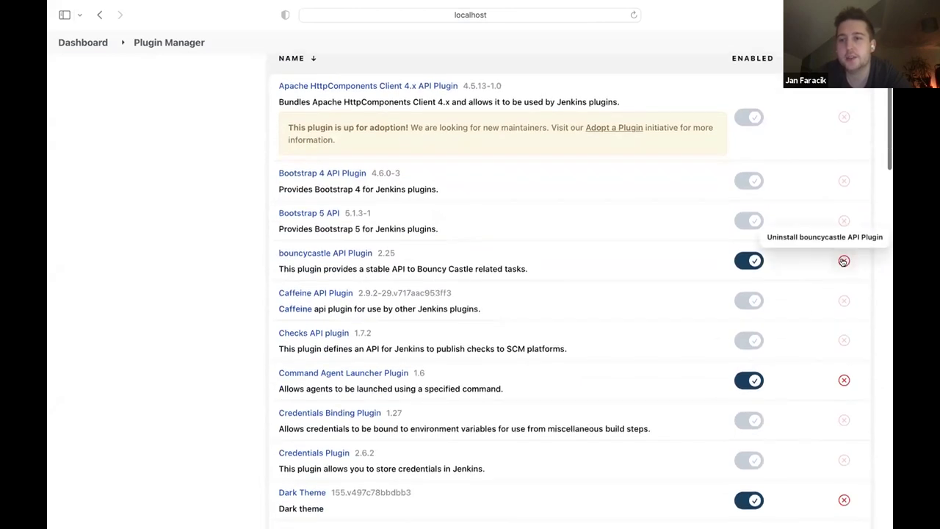
click(843, 261)
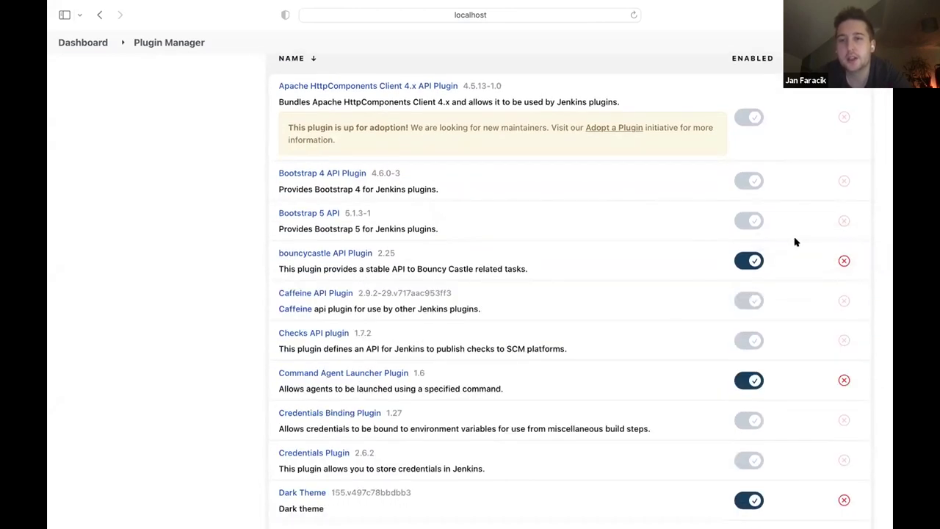
scroll(795, 242, down, 1)
scroll(795, 242, up, 1)
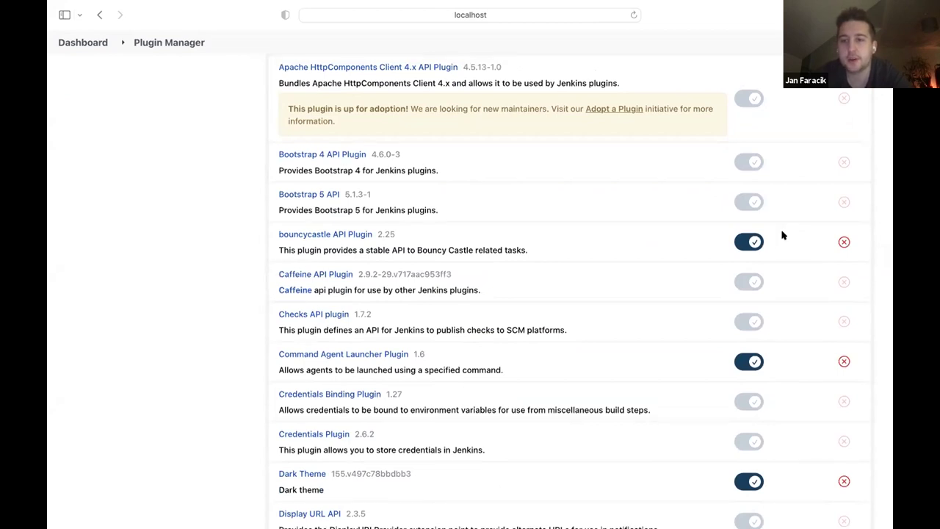
scroll(783, 235, up, 1)
scroll(783, 235, up, 3)
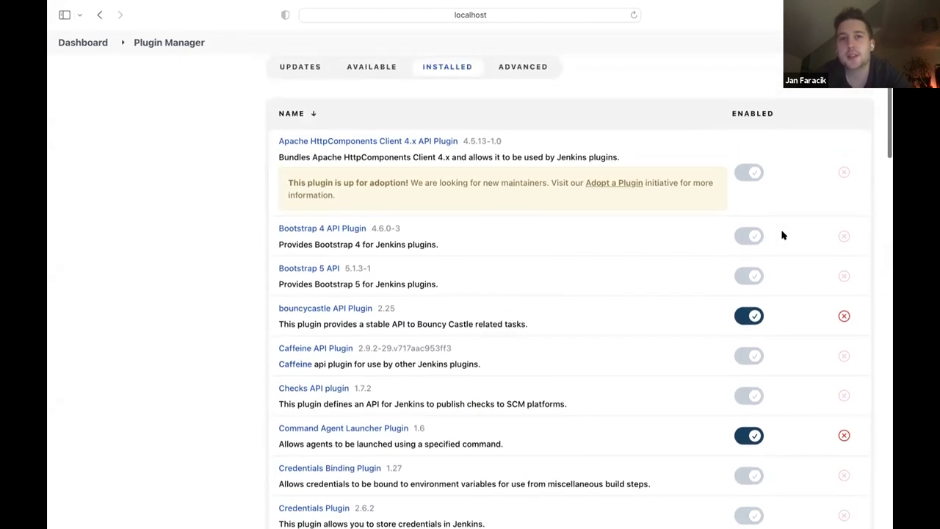
scroll(783, 235, up, 1)
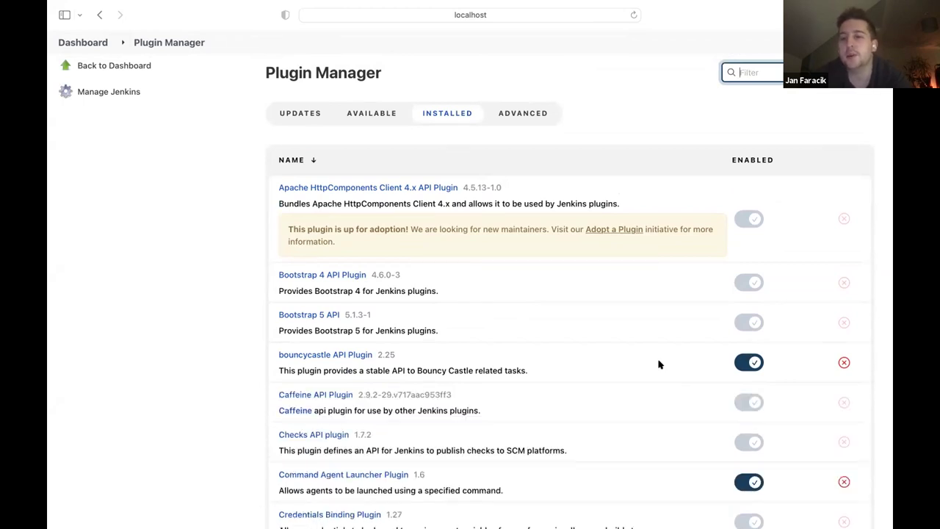
Review the plugin Updates list and return to the Jenkins dashboard.
click(313, 115)
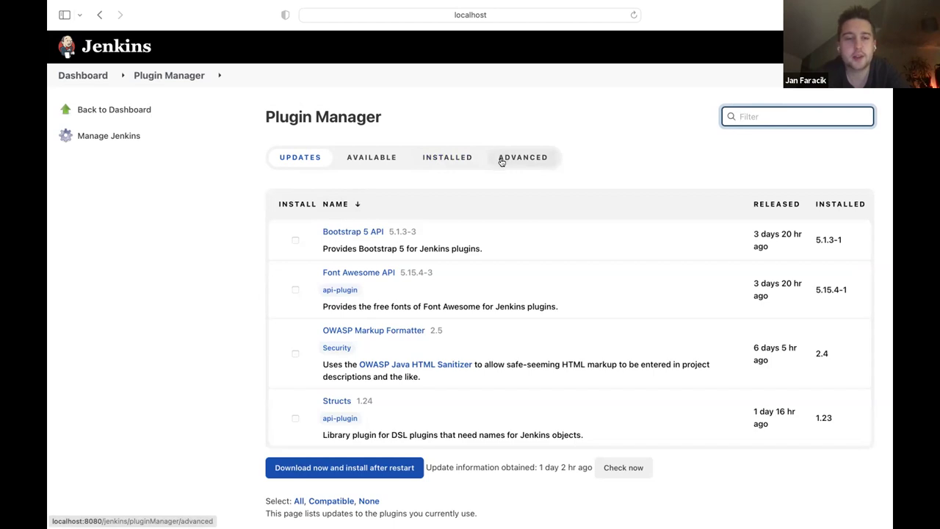
scroll(489, 238, down, 2)
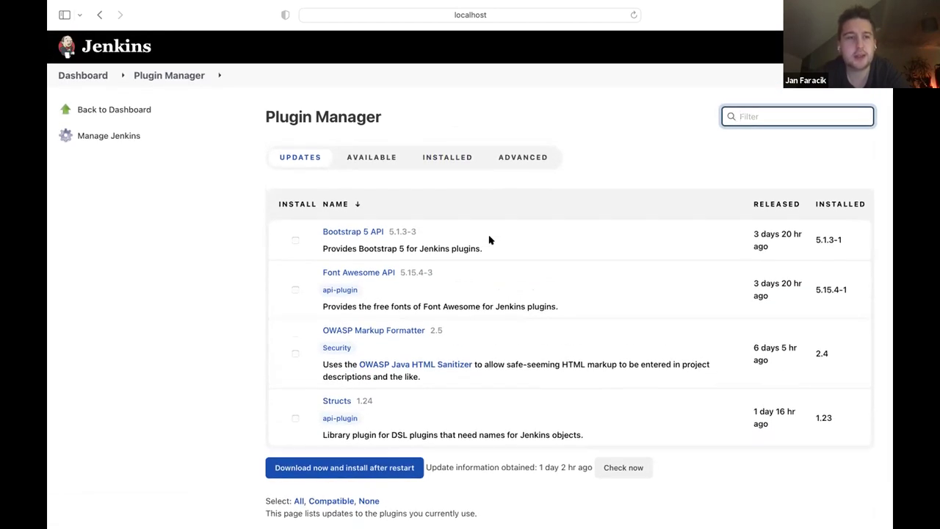
click(150, 55)
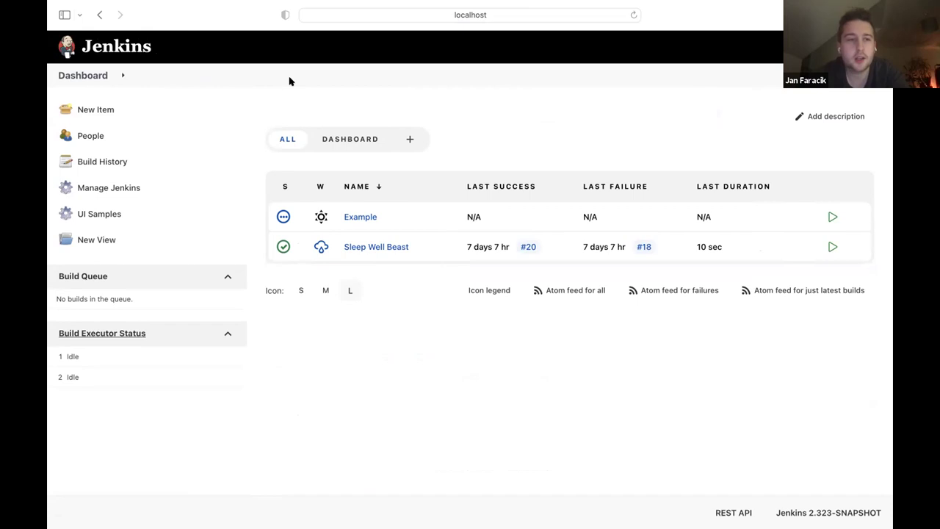
Reopen the Plugin Manager through Manage Jenkins and show the Available plugins.
click(176, 180)
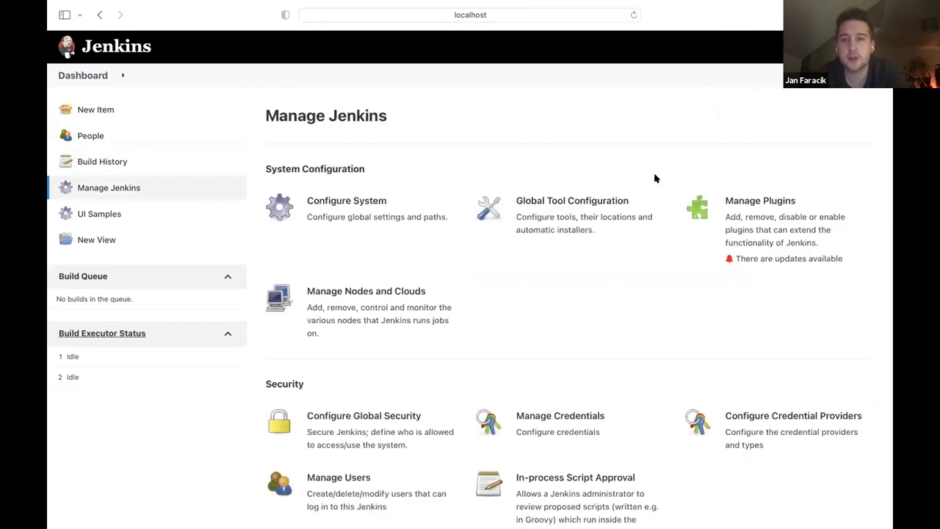
click(690, 202)
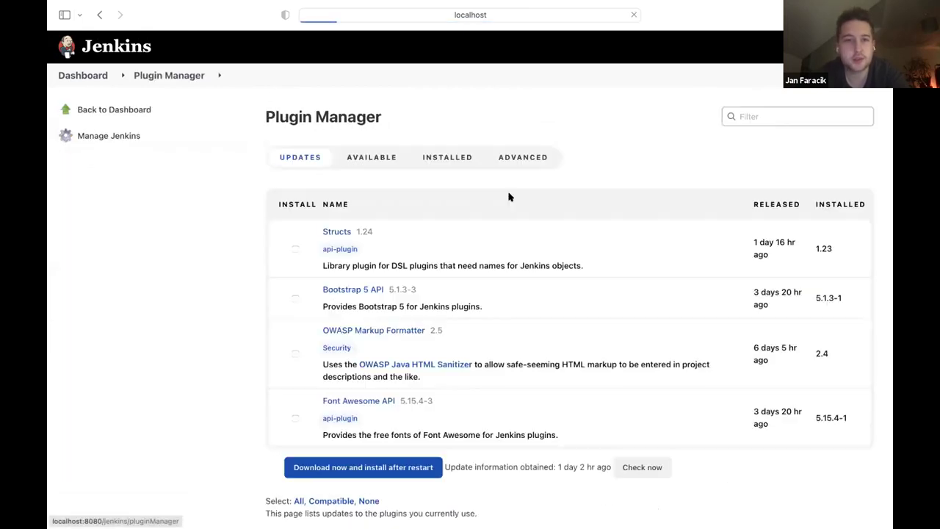
click(362, 153)
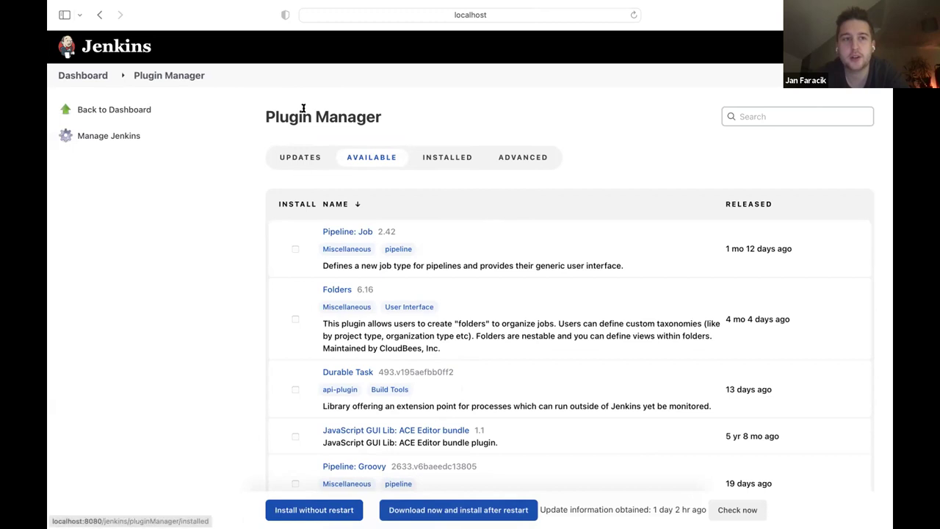
Switch back and forth between the Available plugins list and the Jenkins dashboard.
click(146, 47)
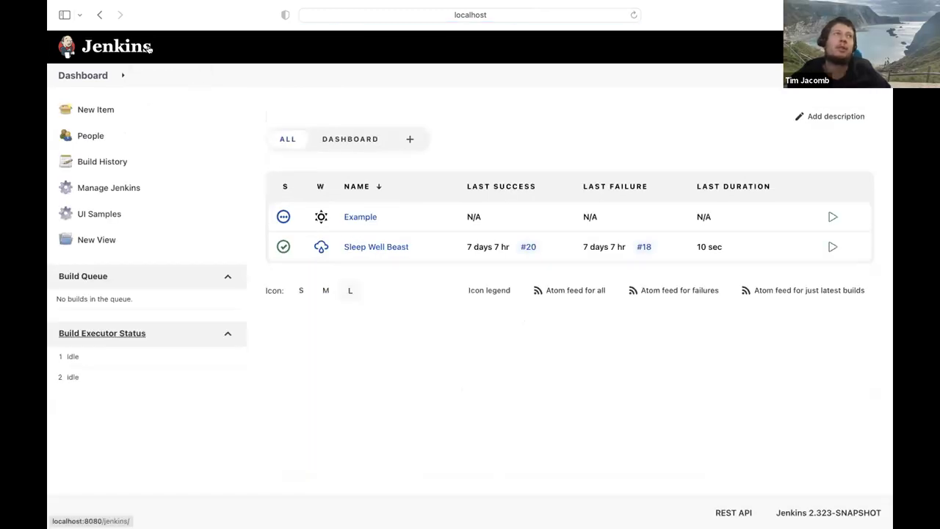
scroll(148, 47, left, 5)
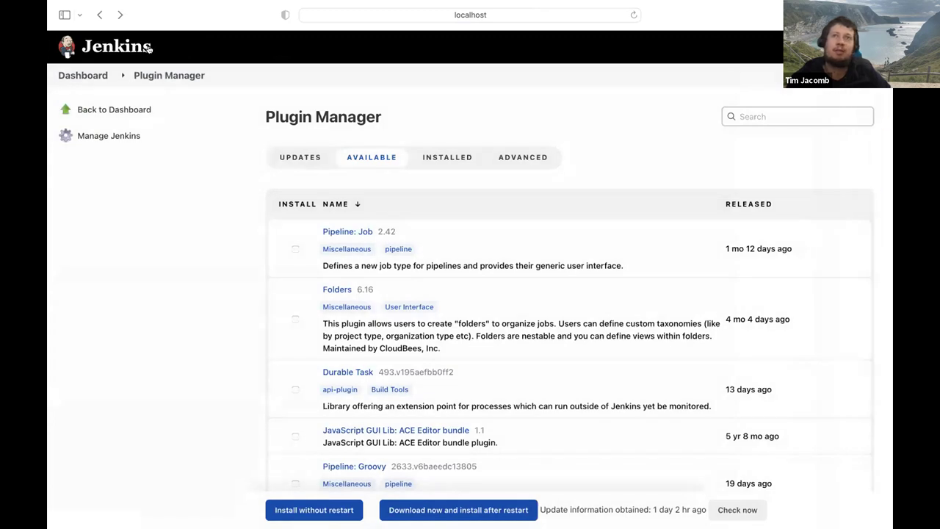
scroll(473, 264, down, 1)
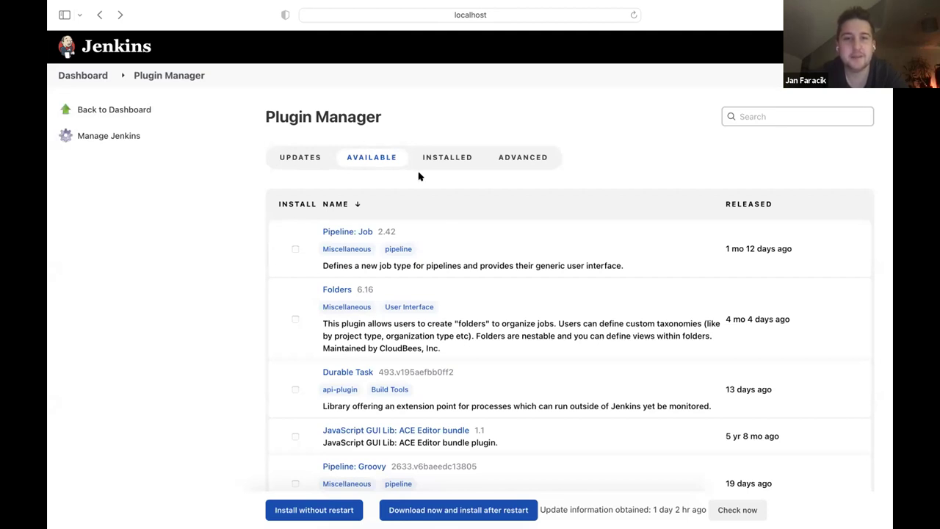
click(148, 53)
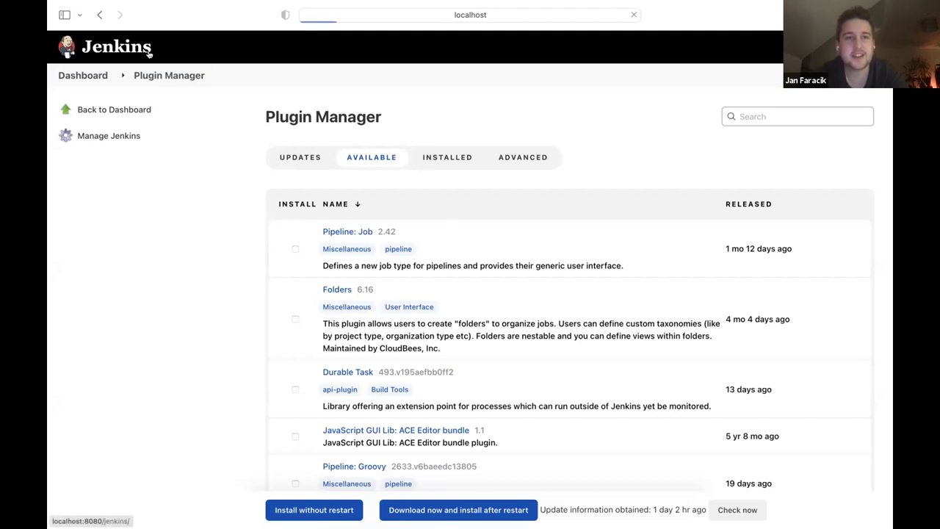
key(super+bracketleft)
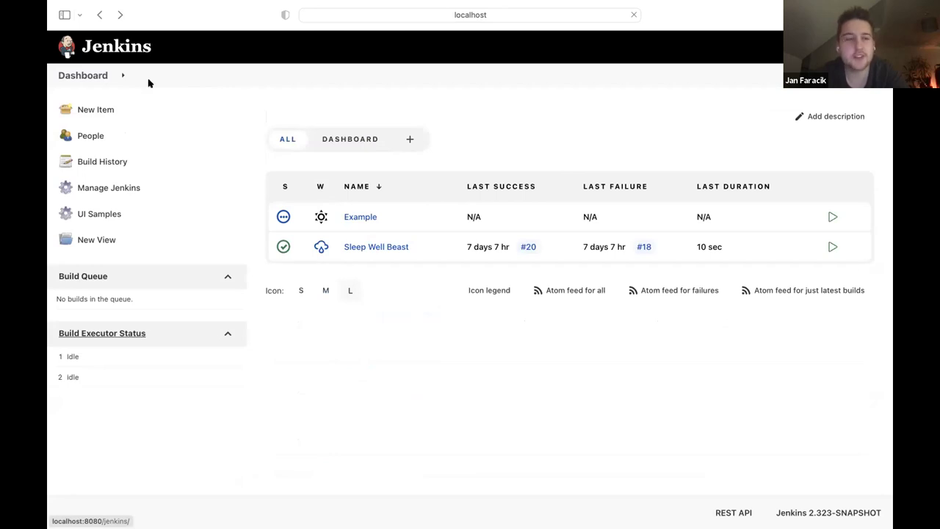
Open Configure System and examine its settings from System Message to Pipeline Speed/Durability Settings.
click(162, 183)
click(403, 220)
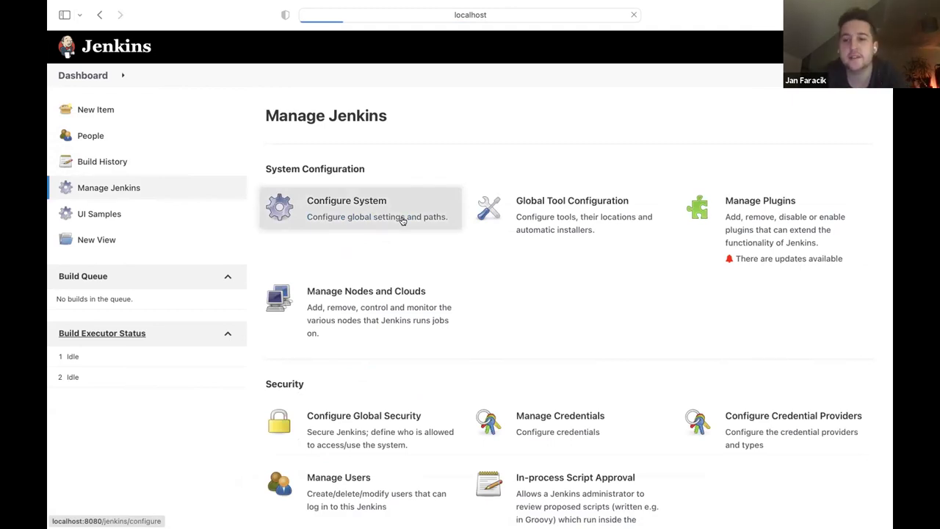
scroll(401, 221, down, 6)
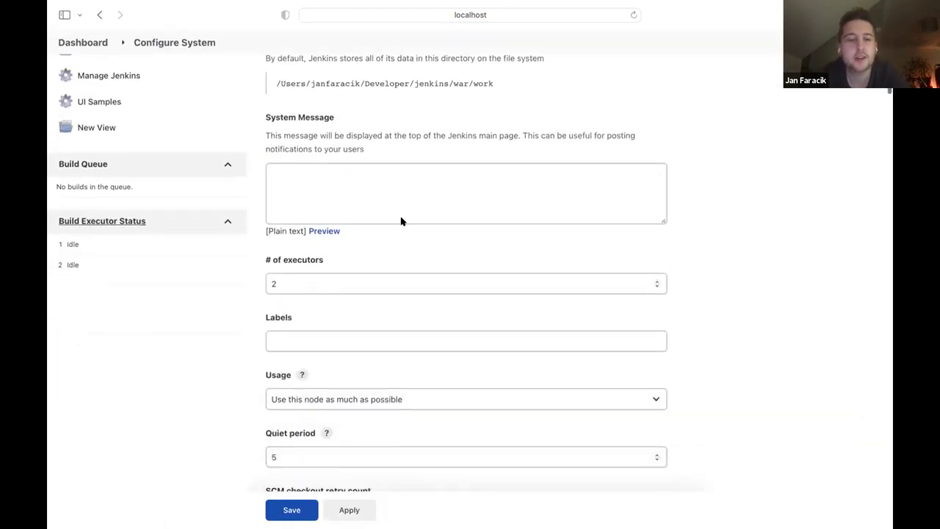
scroll(401, 221, down, 9)
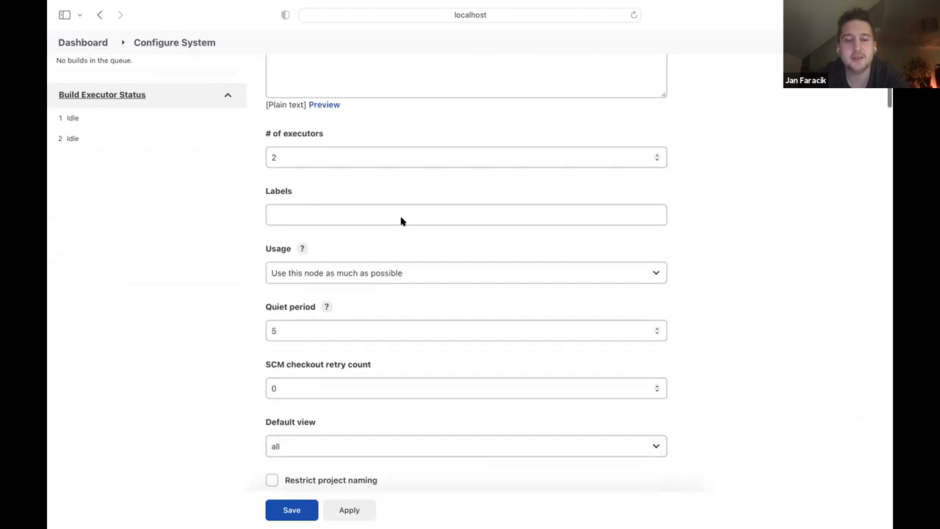
scroll(401, 221, down, 5)
scroll(401, 221, down, 2)
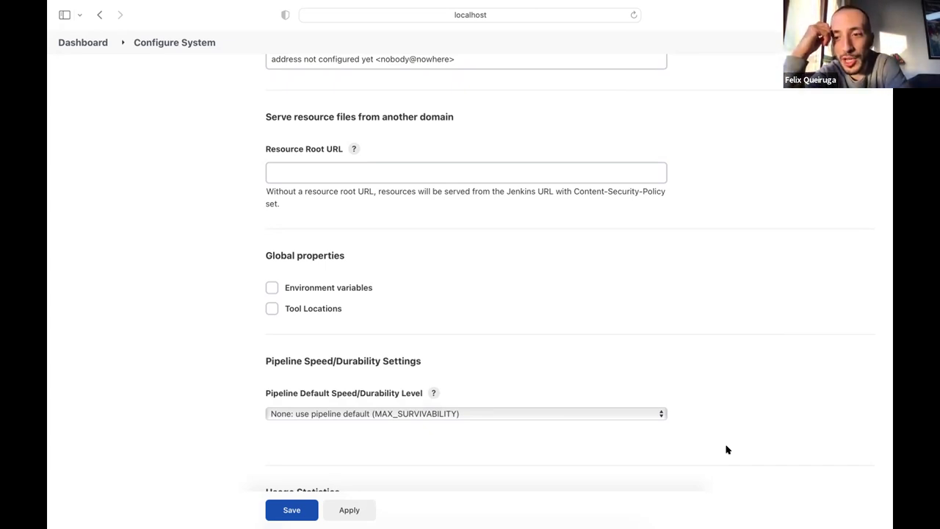
Return to the beginning of Configure System and leave it for the Jenkins dashboard.
scroll(726, 450, up, 2)
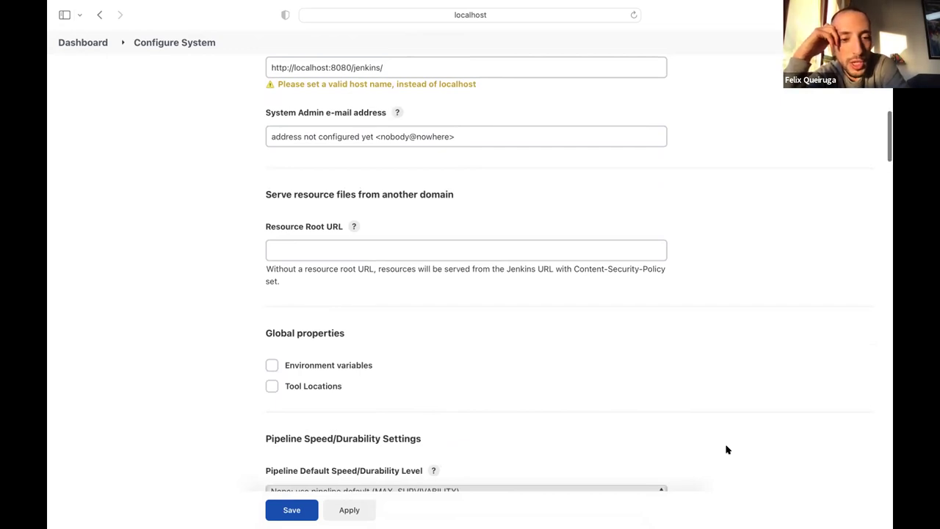
scroll(726, 449, up, 20)
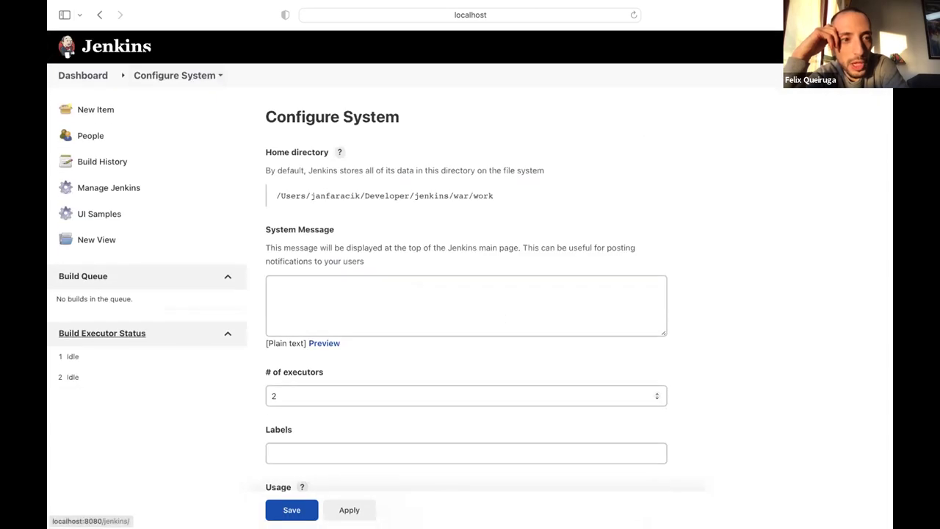
click(118, 46)
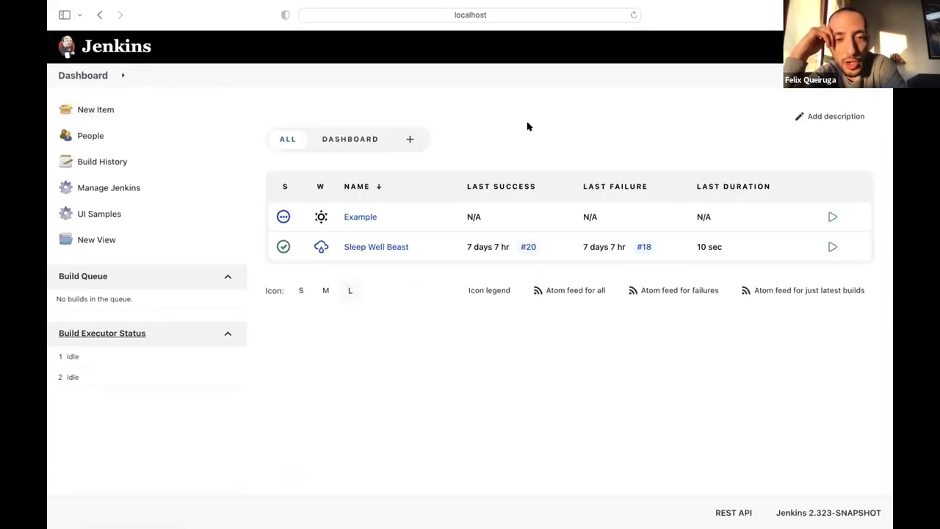
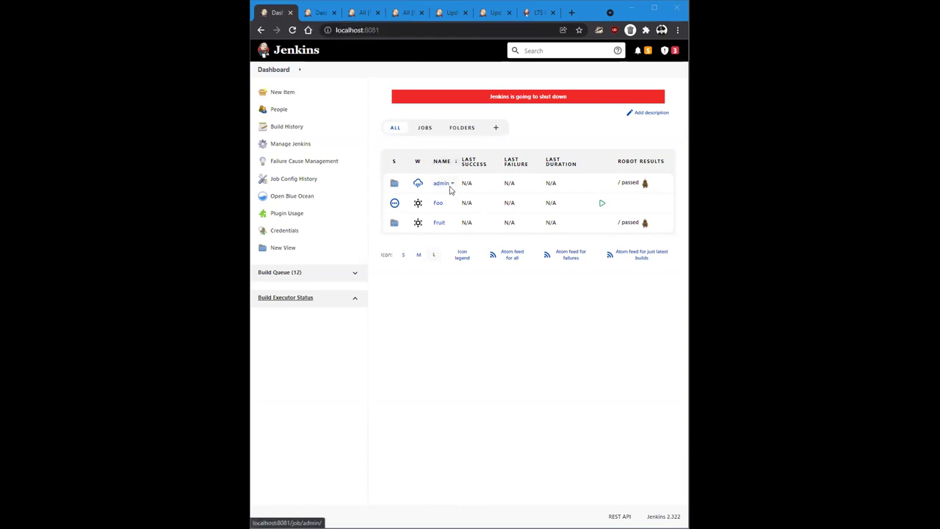
Compare the Jenkins 2.322 dashboard with the Jenkins 2.121.1 dashboard and return to the 2.322 one.
mouse_move(448, 187)
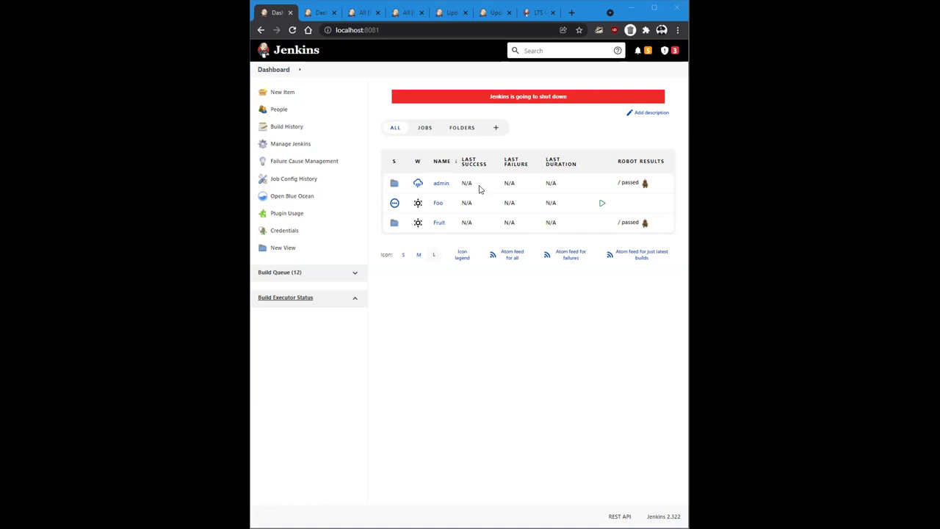
click(321, 13)
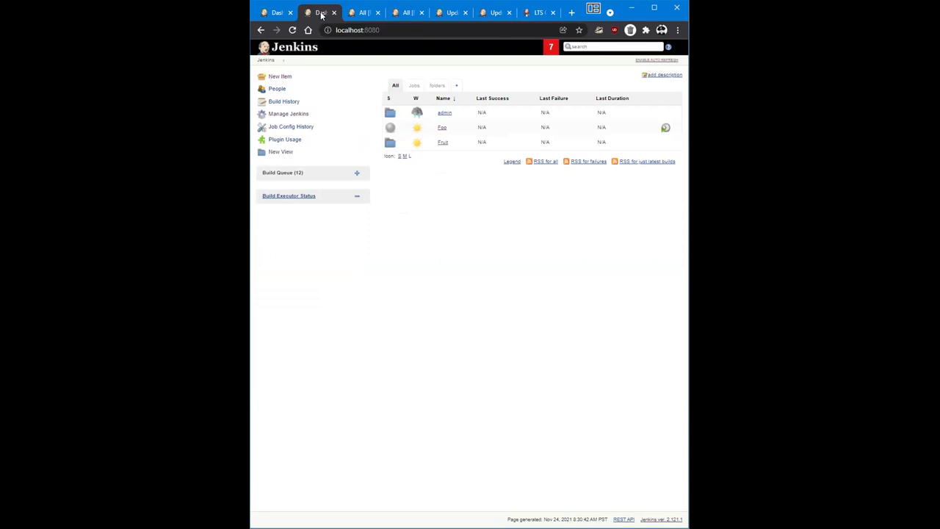
click(280, 16)
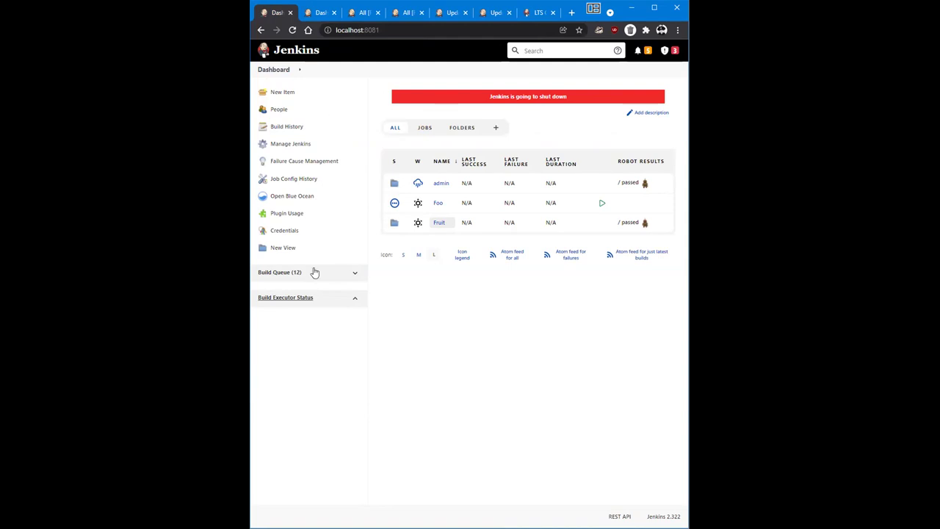
Compare the Fruit folder's page and its list of views between Jenkins 2.322 and Jenkins 2.121.1.
click(363, 13)
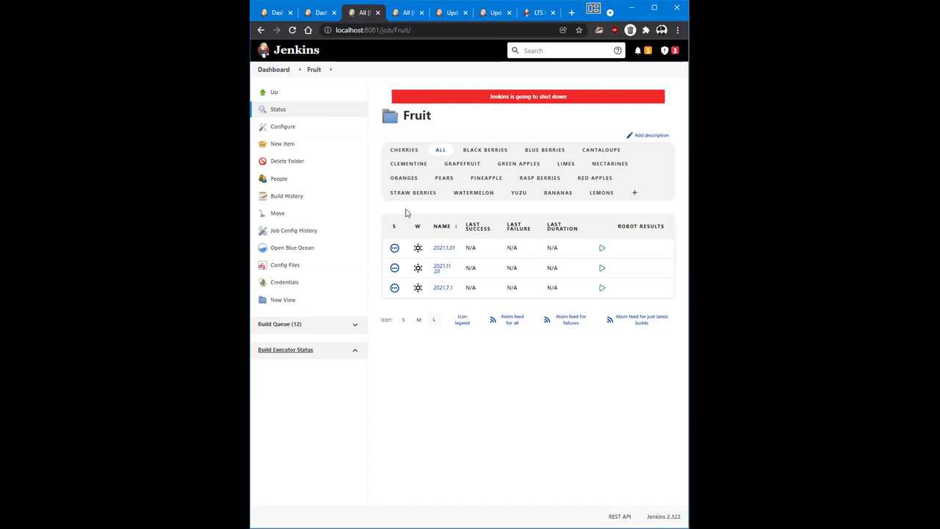
key(ctrl+Tab)
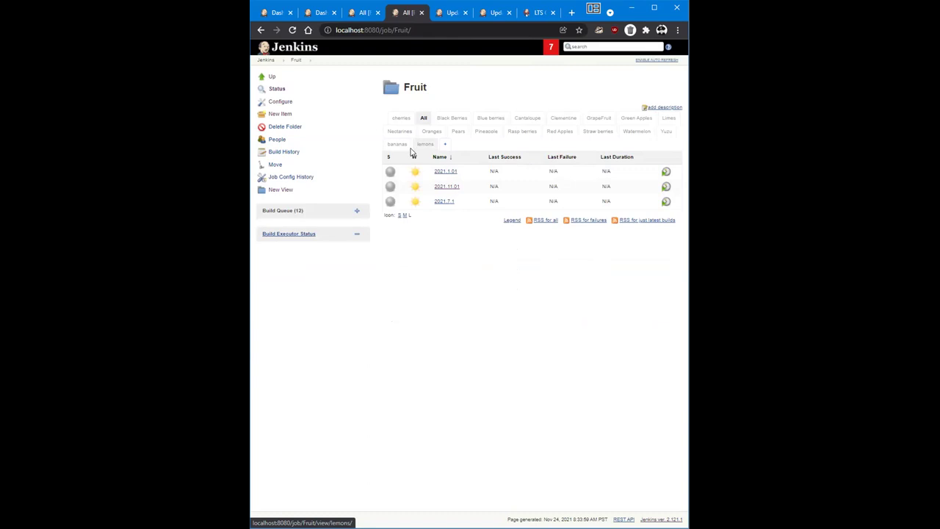
click(365, 13)
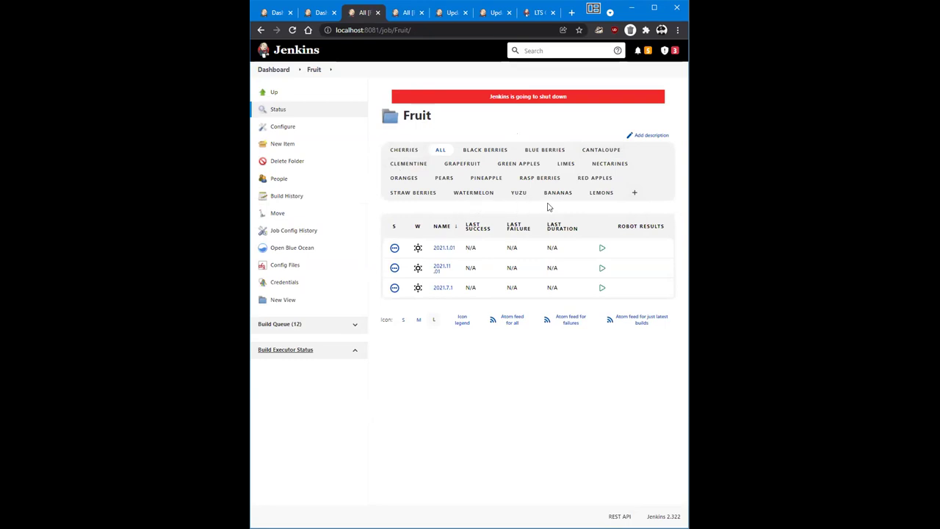
click(406, 14)
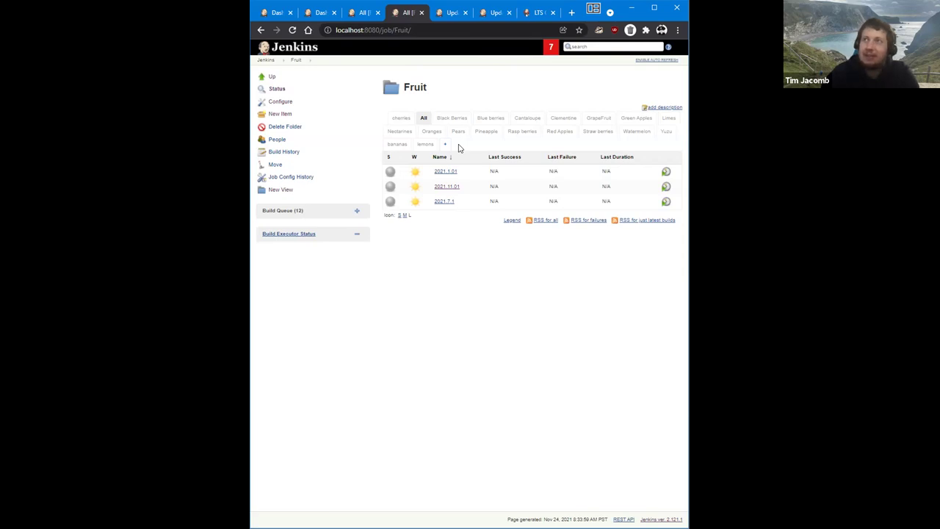
key(ctrl+shift+Tab)
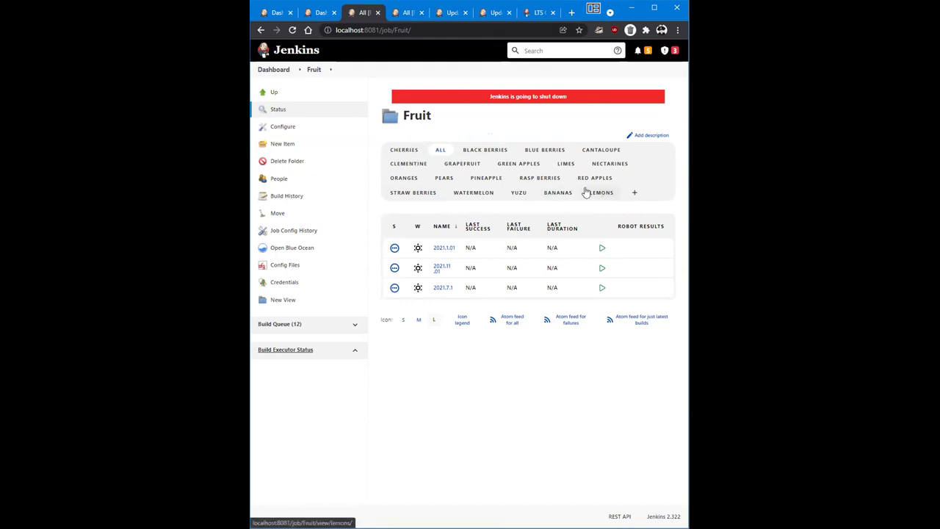
click(406, 12)
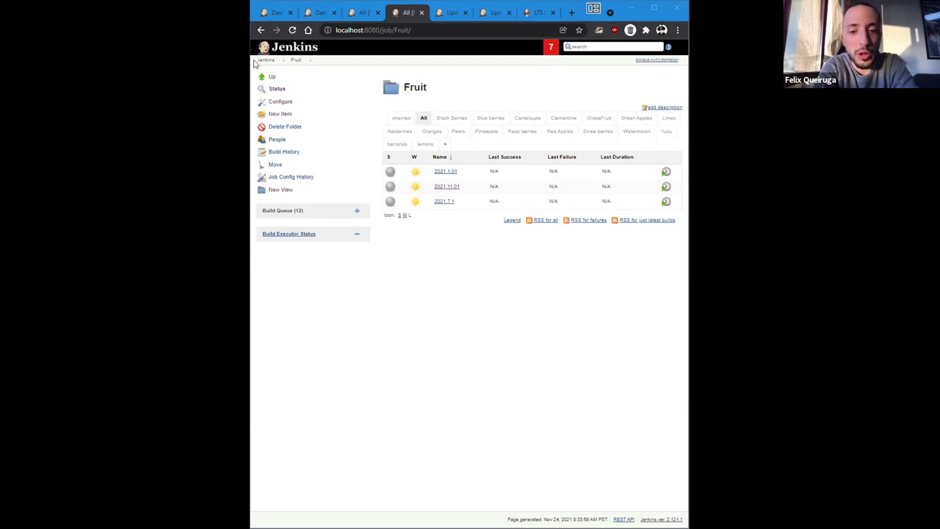
click(355, 13)
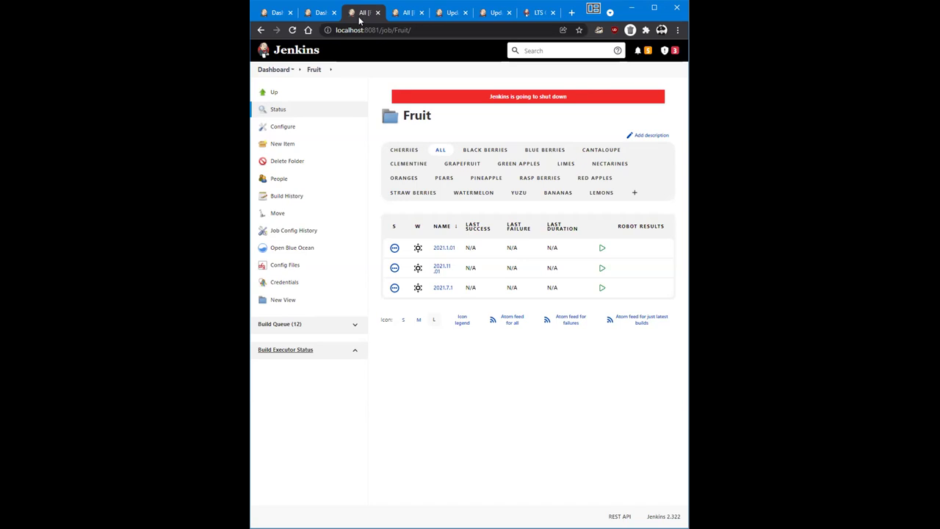
Compare the Plugin Manager's Advanced settings between Jenkins 2.322 and Jenkins 2.121.1.
click(442, 13)
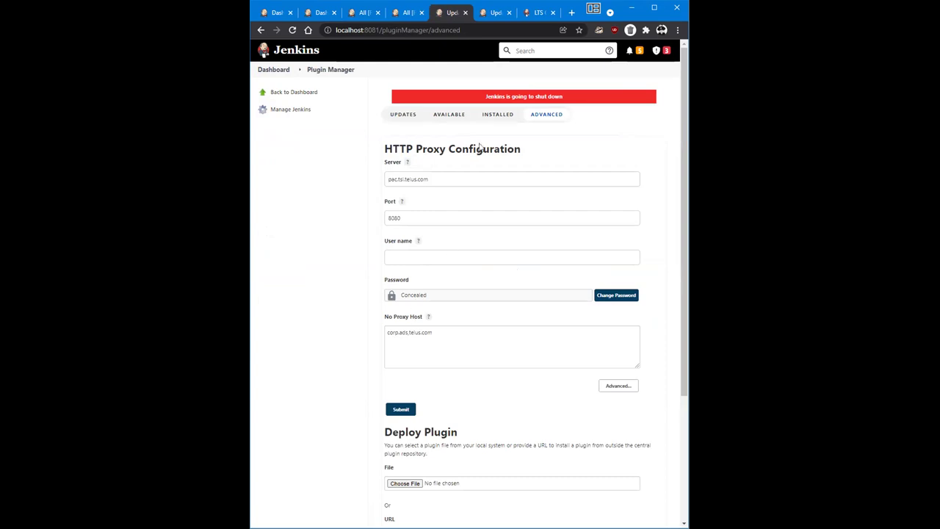
click(492, 12)
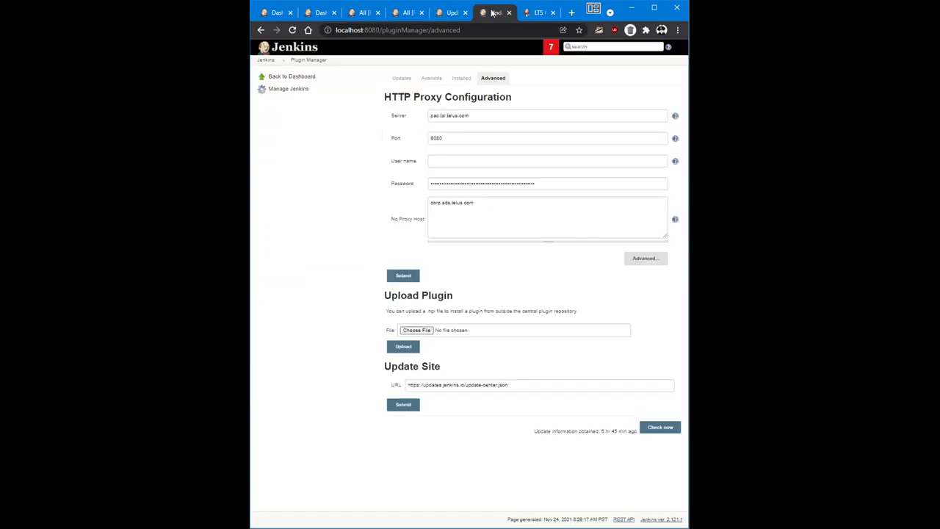
click(450, 13)
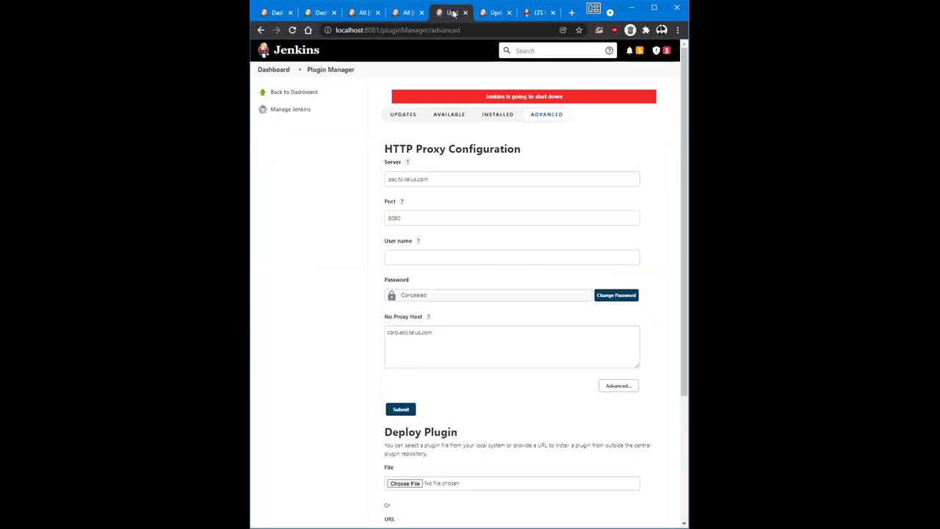
click(494, 12)
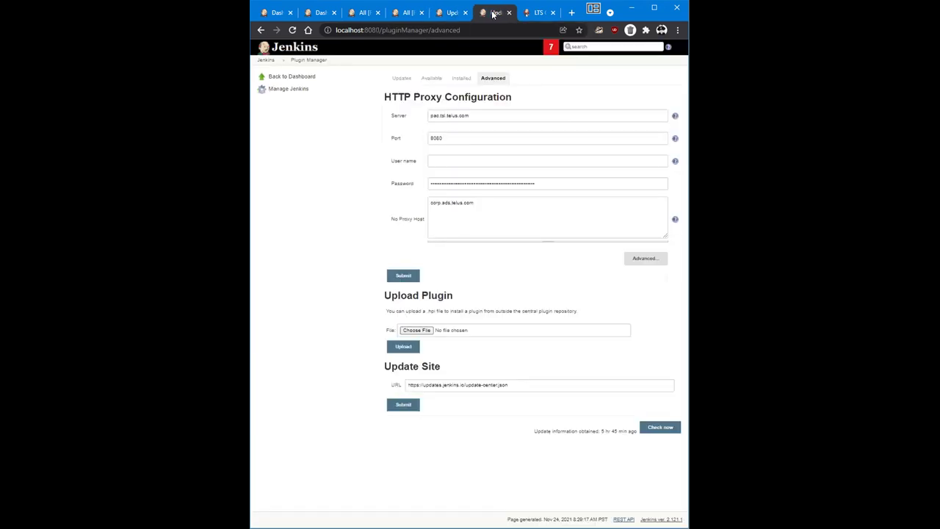
Check the browser zoom level on both Plugin Manager pages.
click(677, 30)
click(451, 12)
click(676, 31)
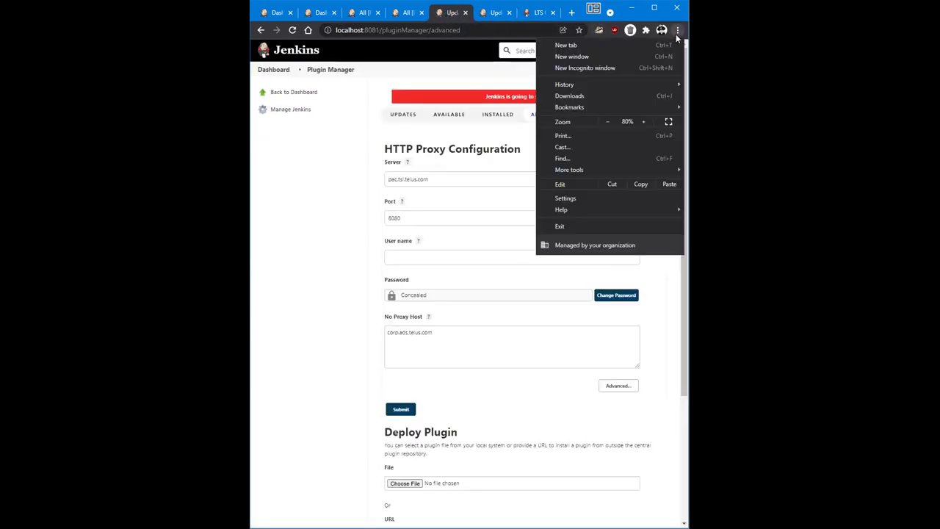
click(369, 186)
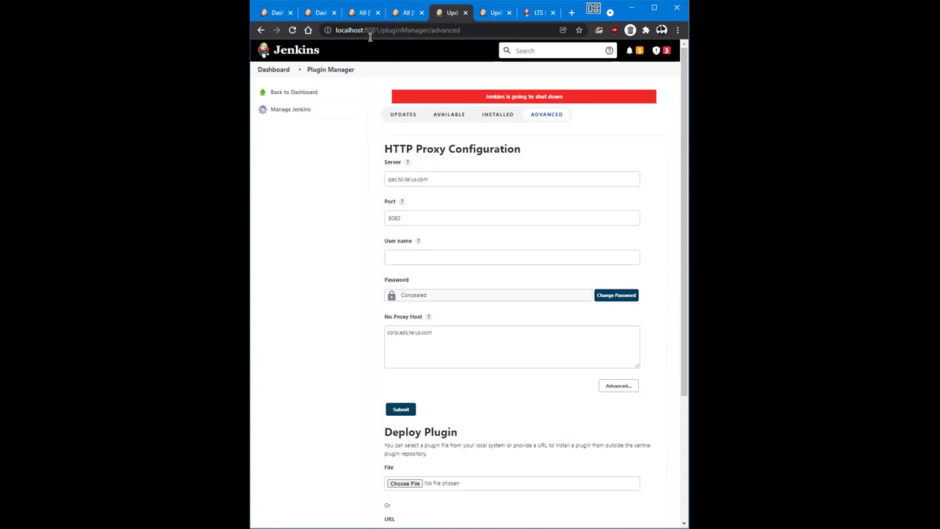
Show the Jenkins 2.121.1 dashboard again and go back to the Fruit folder in Jenkins 2.322.
click(319, 14)
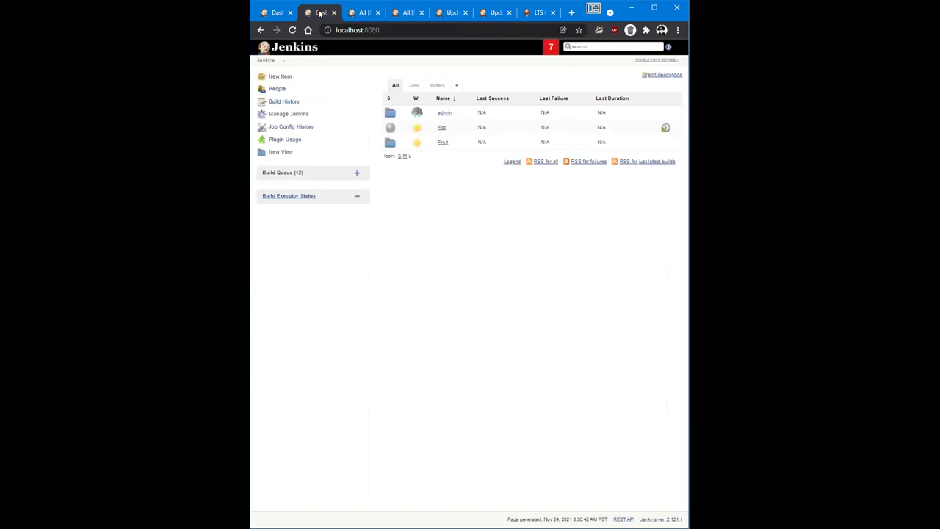
click(366, 13)
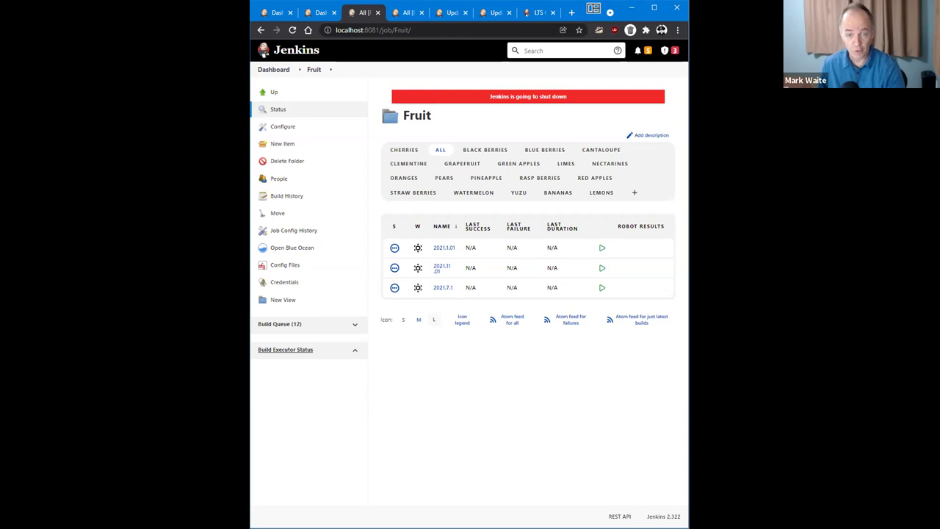
Switch to the Jenkins 2.323-SNAPSHOT instance in Safari and open Configure System at the Built-in Themes section.
key(alt+Tab)
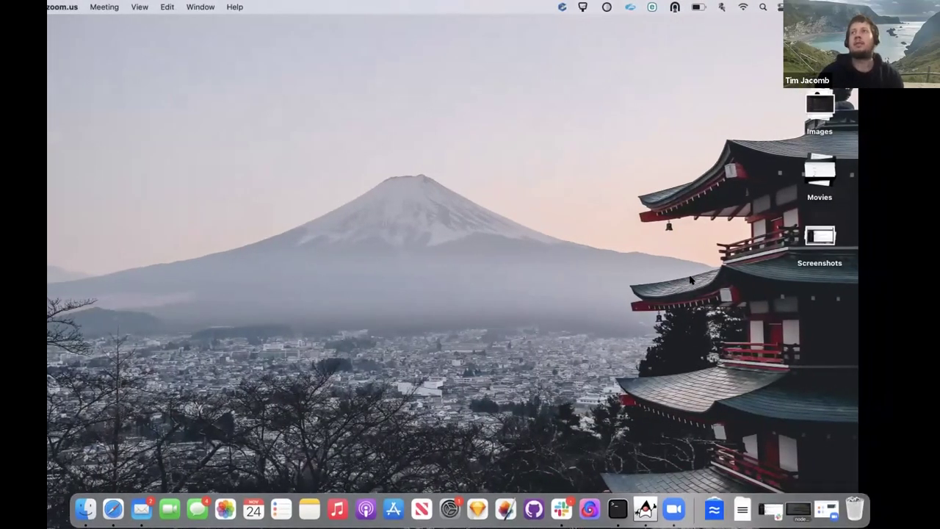
key(ctrl+Right)
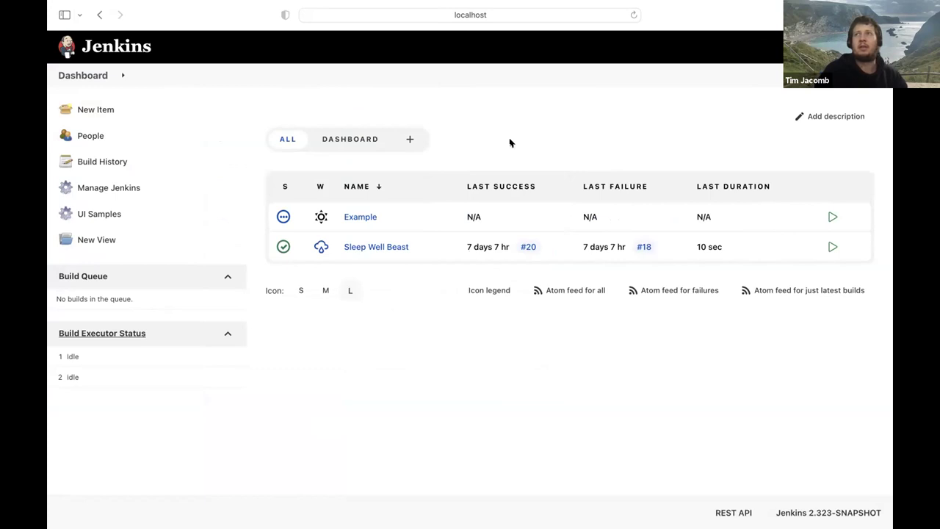
click(229, 186)
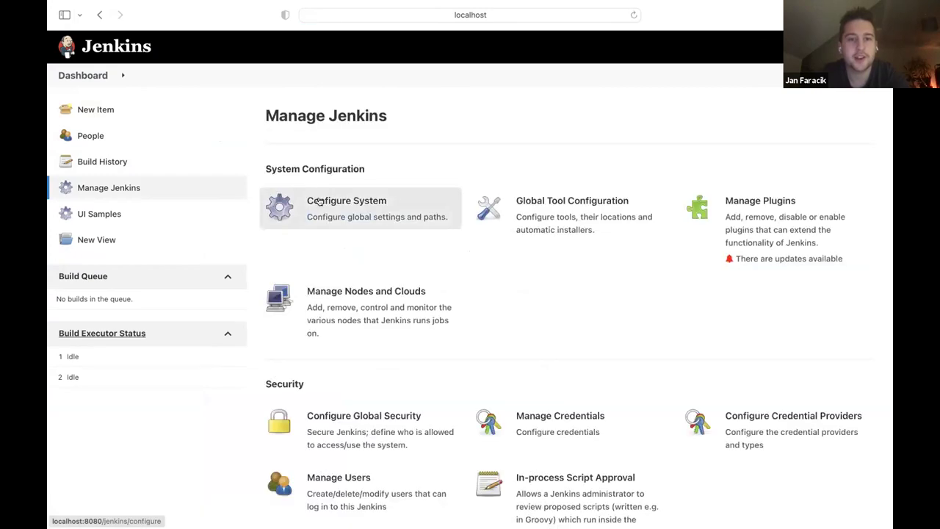
click(320, 203)
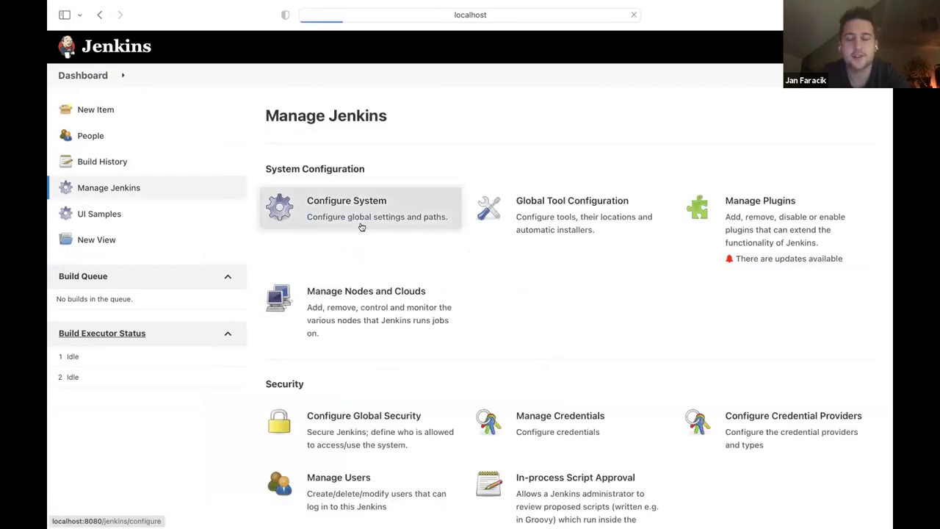
scroll(361, 227, down, 10)
scroll(362, 227, down, 10)
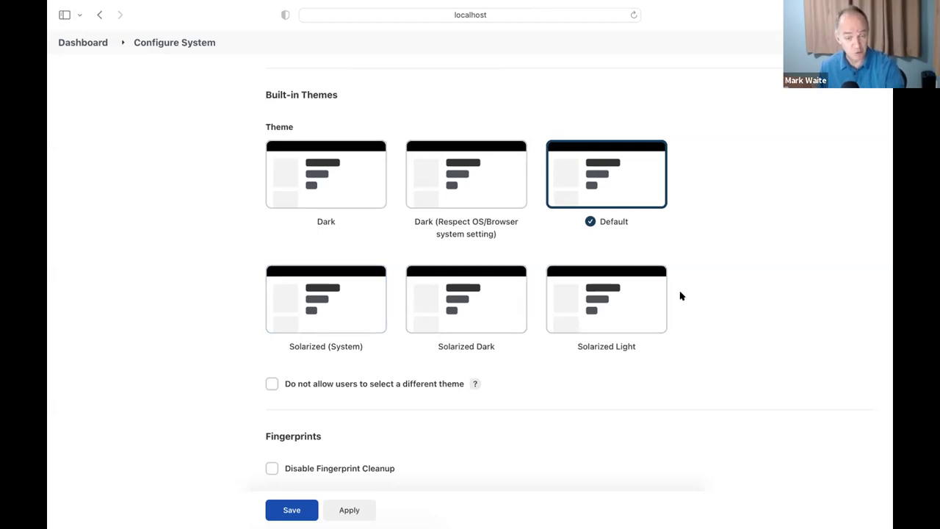
Examine the Built-in Themes choices up close, along with the neighbouring Usage Statistics and Pipeline Speed/Durability settings.
scroll(680, 290, down, 1)
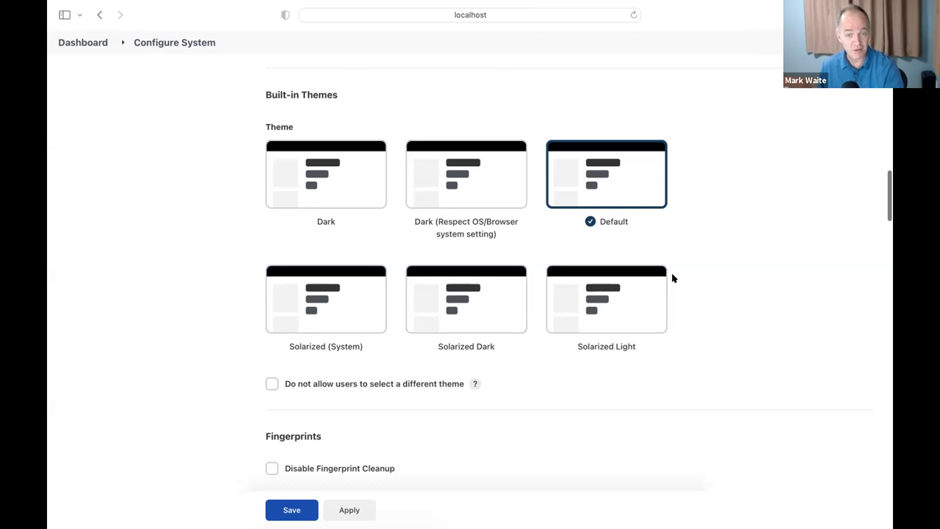
scroll(602, 282, up, 10)
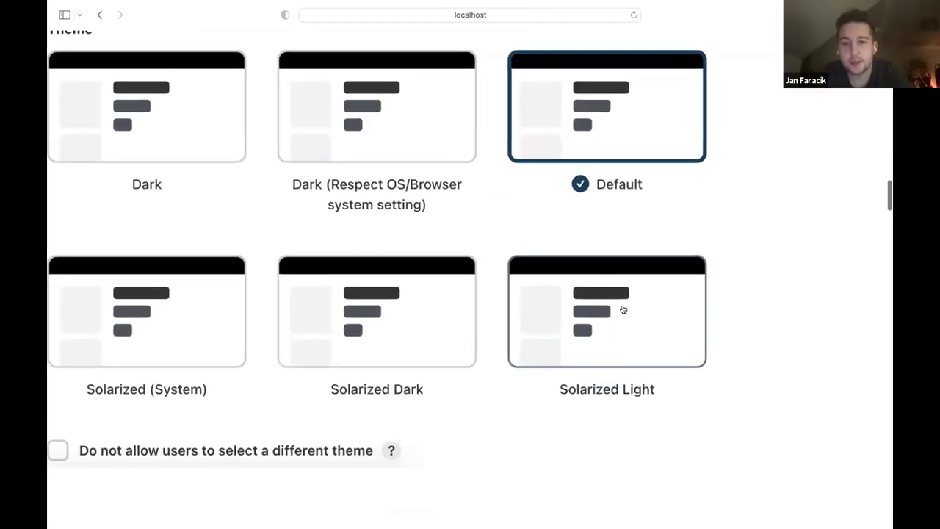
scroll(524, 256, down, 10)
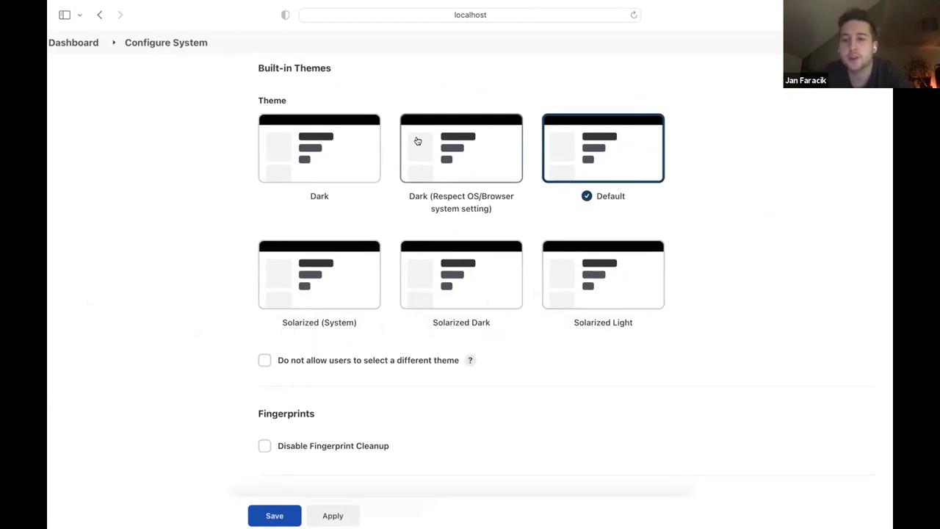
scroll(417, 141, up, 1)
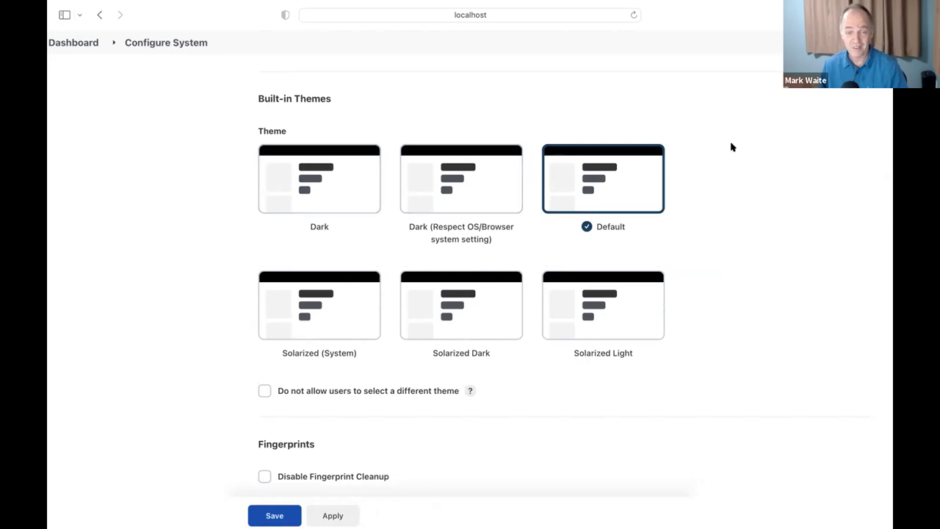
scroll(731, 147, up, 4)
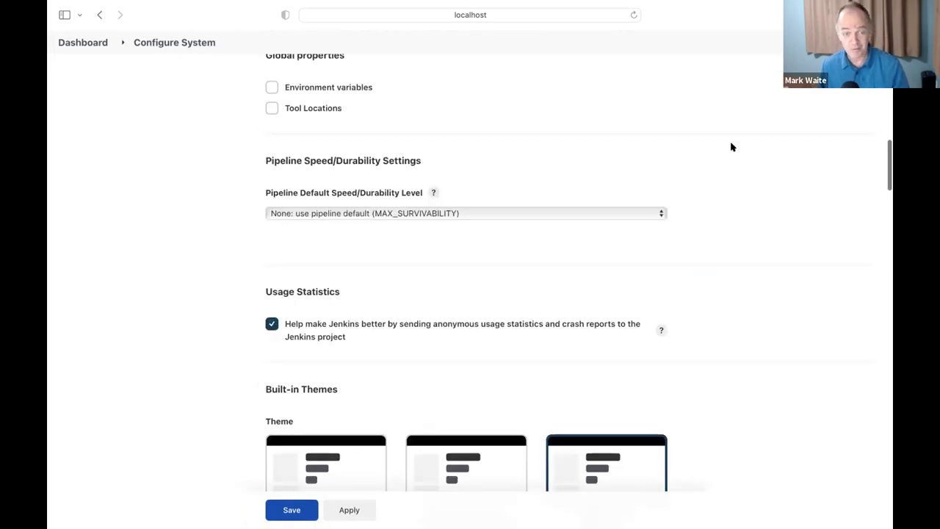
scroll(731, 147, down, 4)
scroll(730, 147, down, 1)
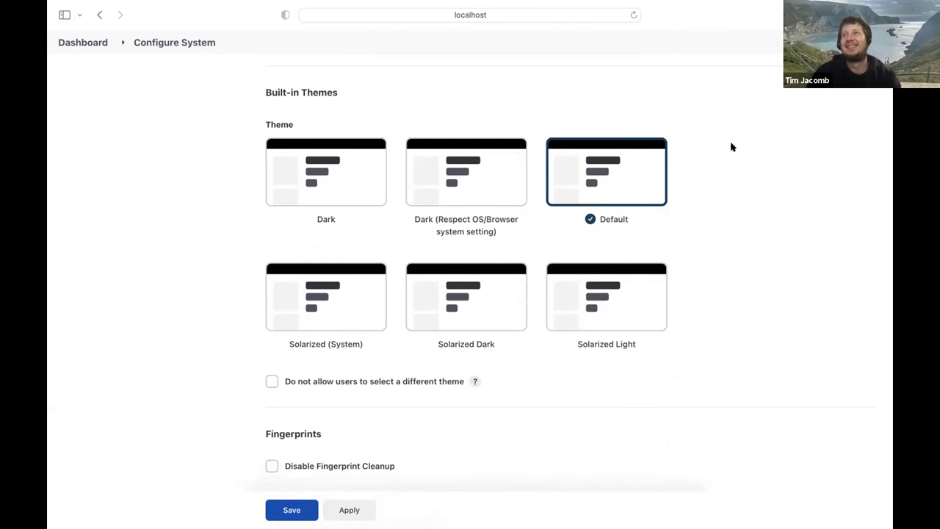
scroll(730, 147, up, 1)
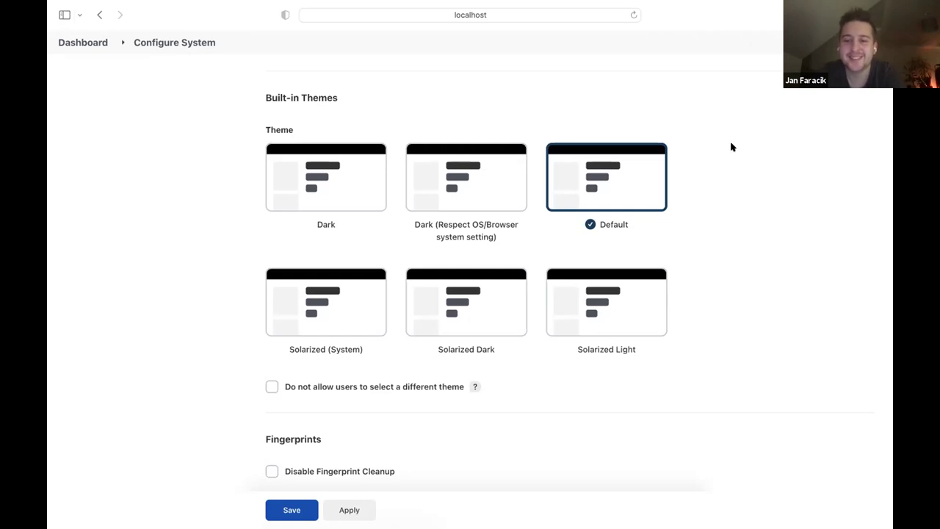
scroll(730, 147, up, 2)
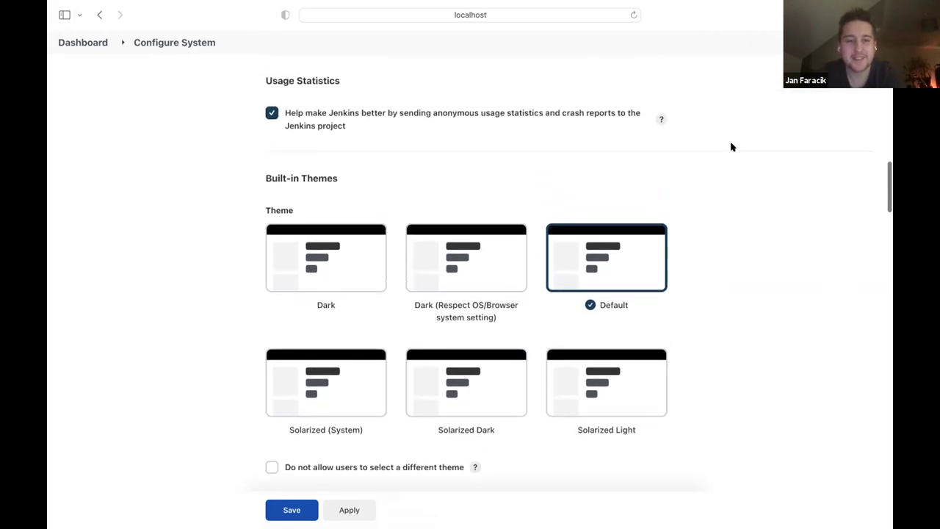
Leave Configure System for the dashboard and open the Sleep Well Beast project.
scroll(731, 147, up, 15)
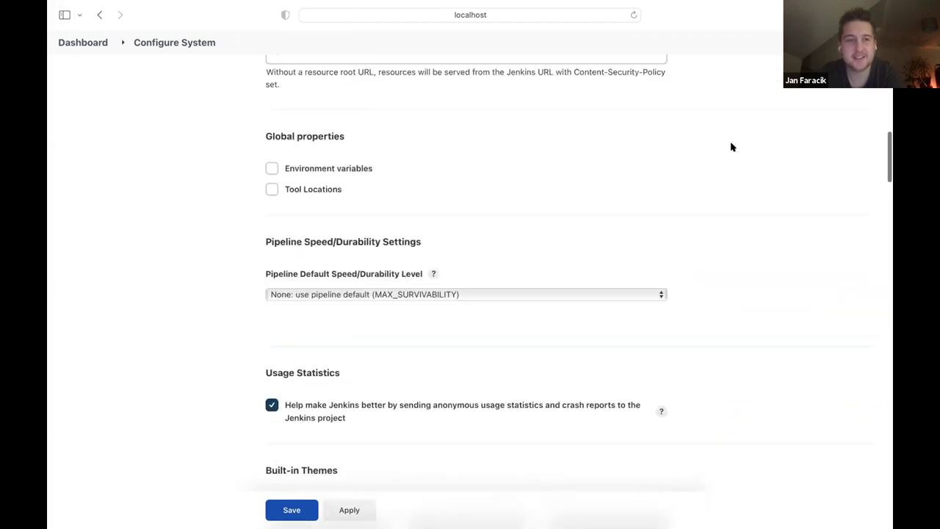
scroll(731, 146, up, 4)
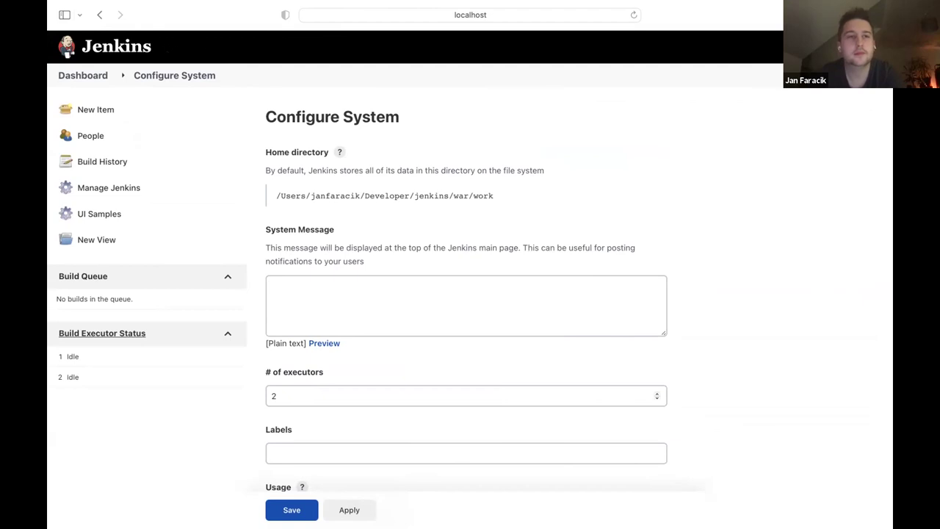
click(145, 48)
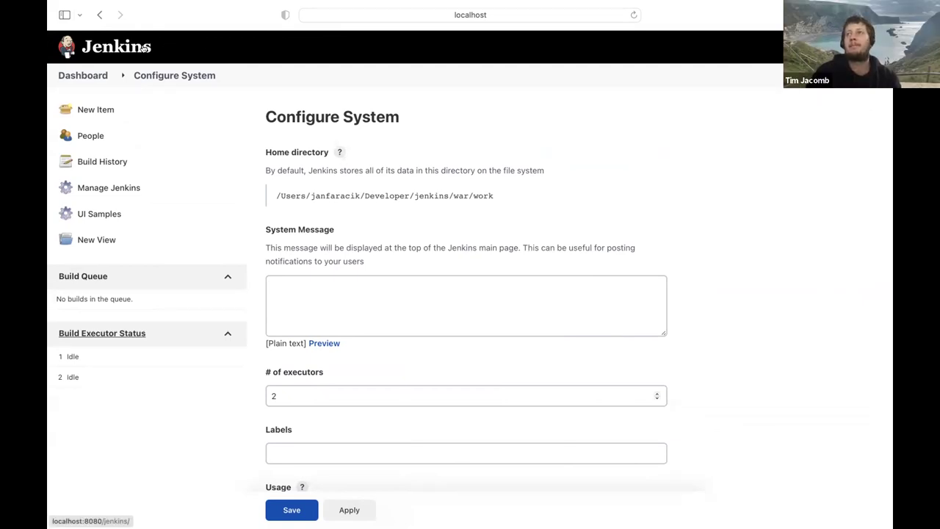
click(376, 248)
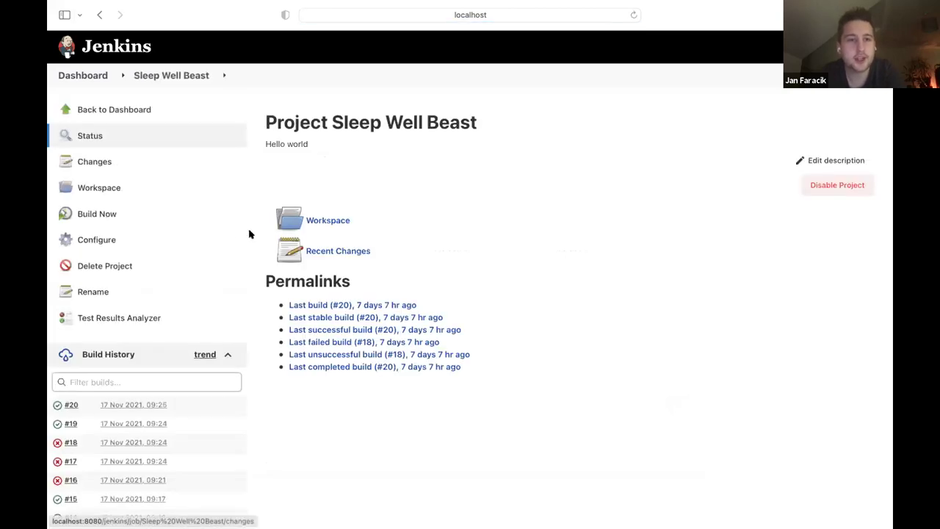
Open the Sleep Well Beast configuration and examine its sections from General down to Post-build Actions.
click(228, 235)
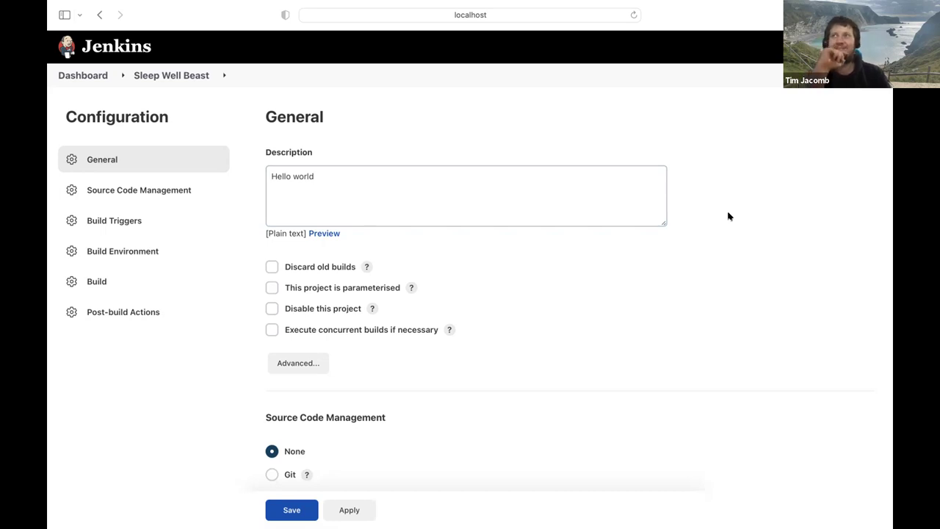
scroll(729, 214, down, 1)
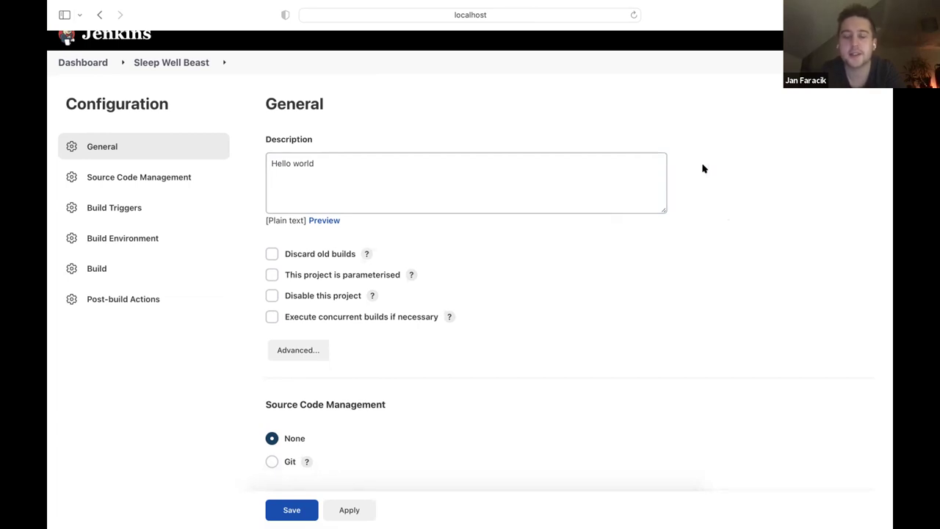
scroll(703, 169, down, 2)
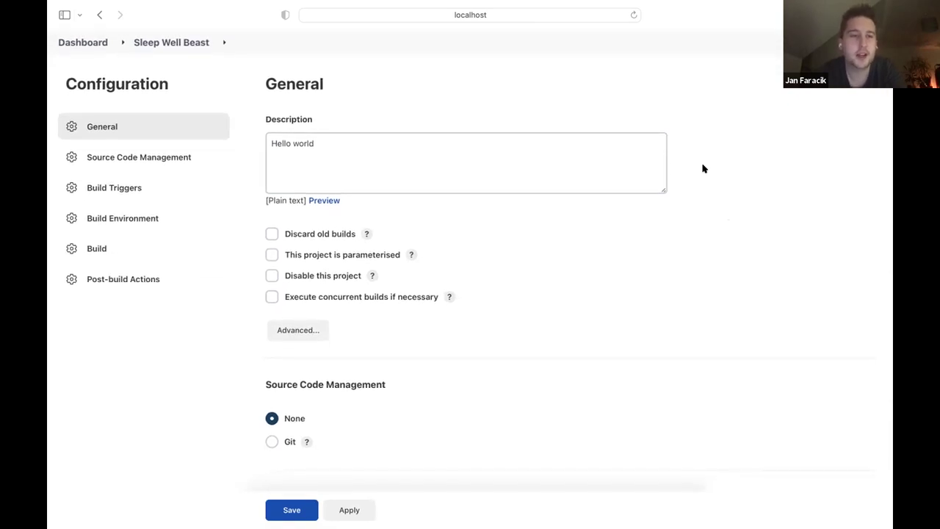
scroll(703, 169, up, 2)
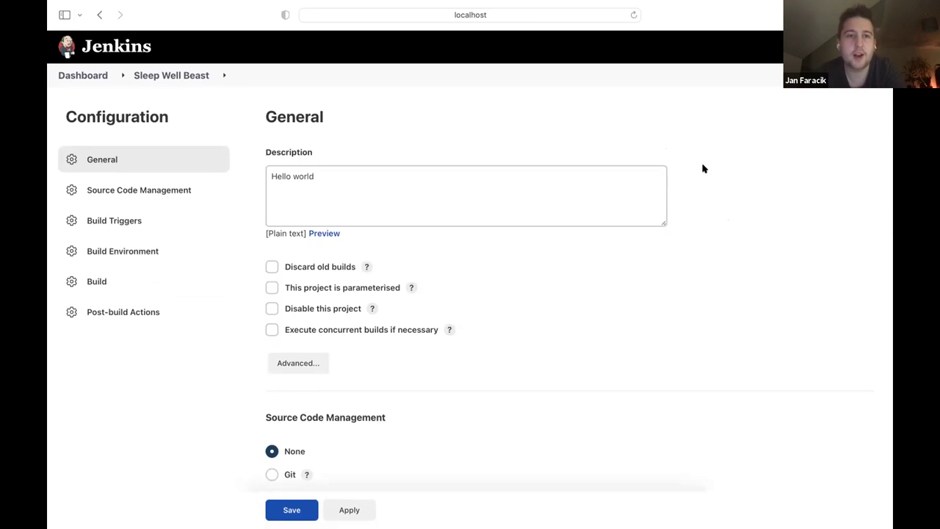
scroll(703, 169, down, 3)
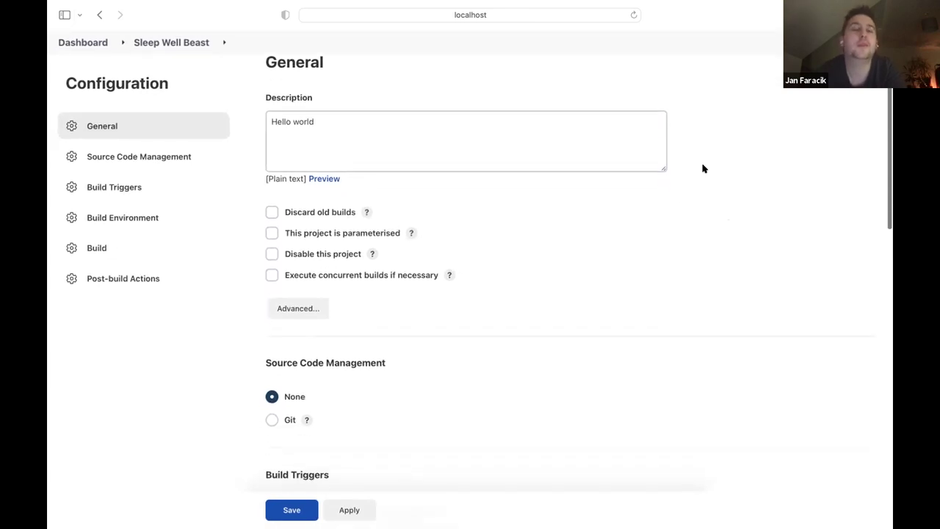
scroll(682, 310, down, 5)
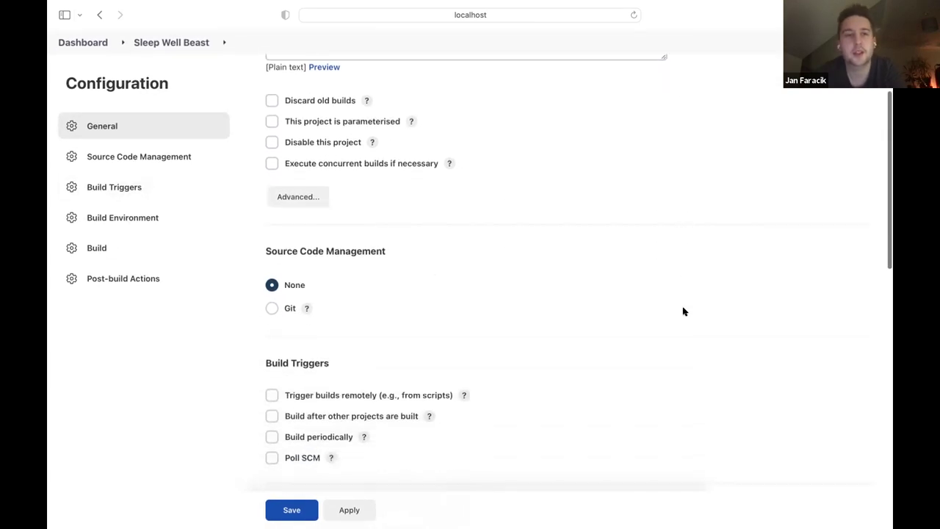
scroll(682, 311, down, 8)
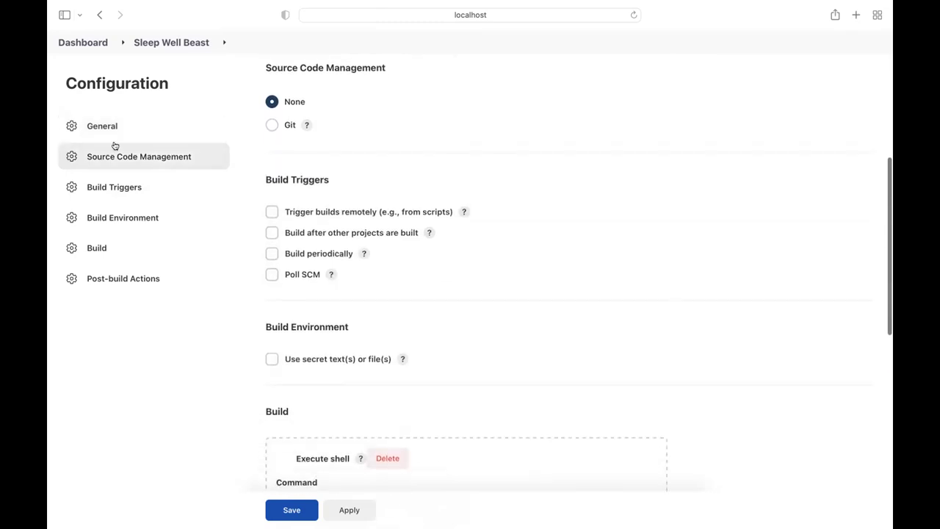
scroll(549, 236, down, 2)
scroll(548, 236, down, 20)
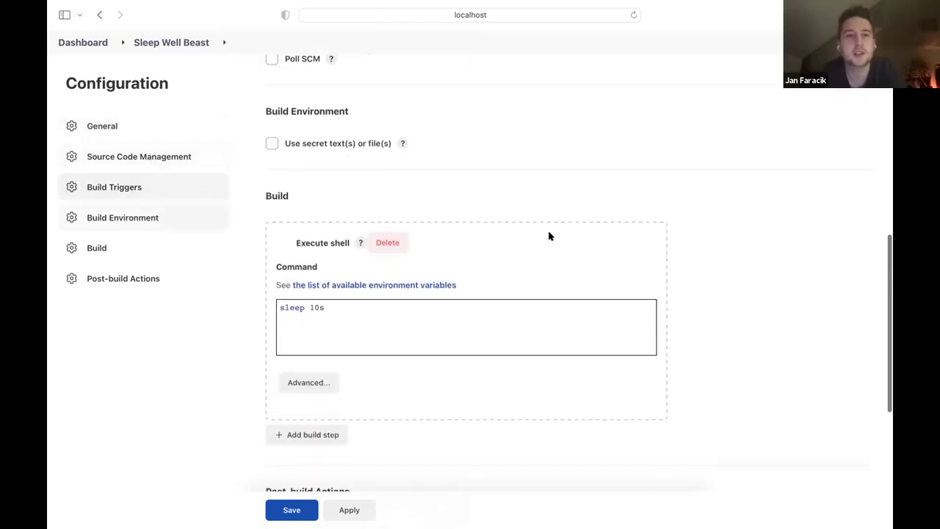
Review the Post-build Actions, Build, Build Environment and Build Triggers sections again, going back up to Source Code Management.
scroll(548, 236, up, 2)
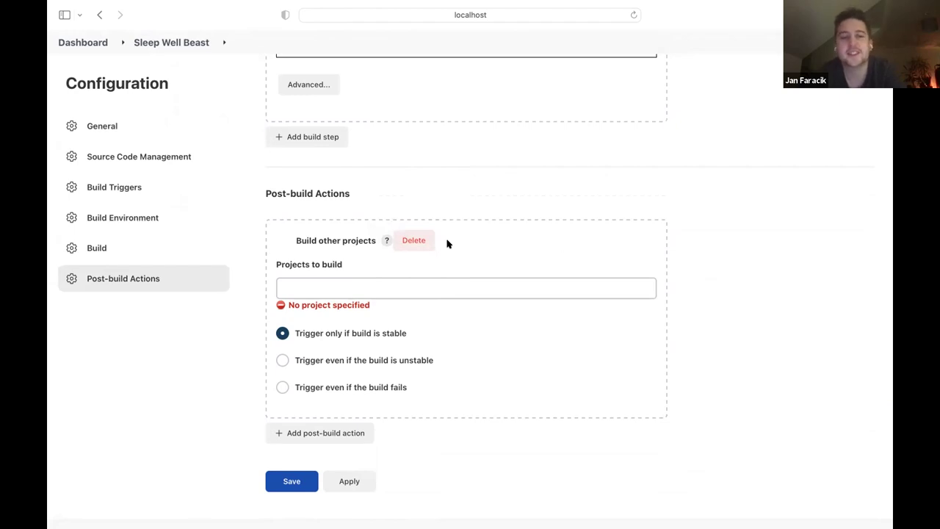
scroll(446, 243, up, 5)
scroll(446, 243, up, 8)
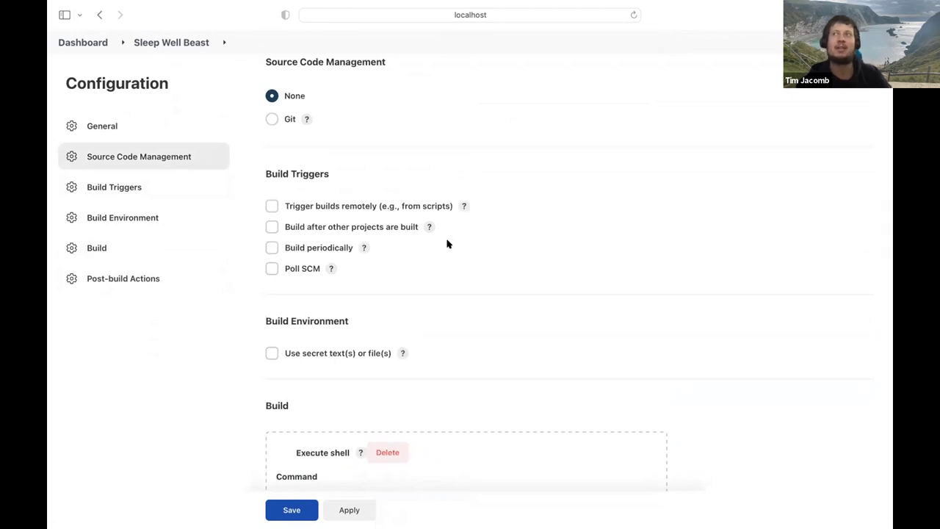
scroll(446, 243, down, 7)
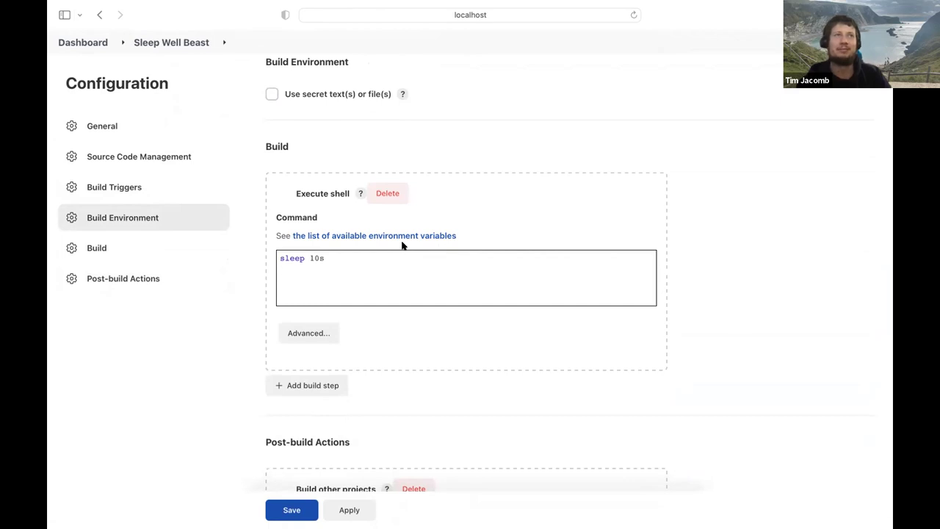
scroll(441, 231, up, 3)
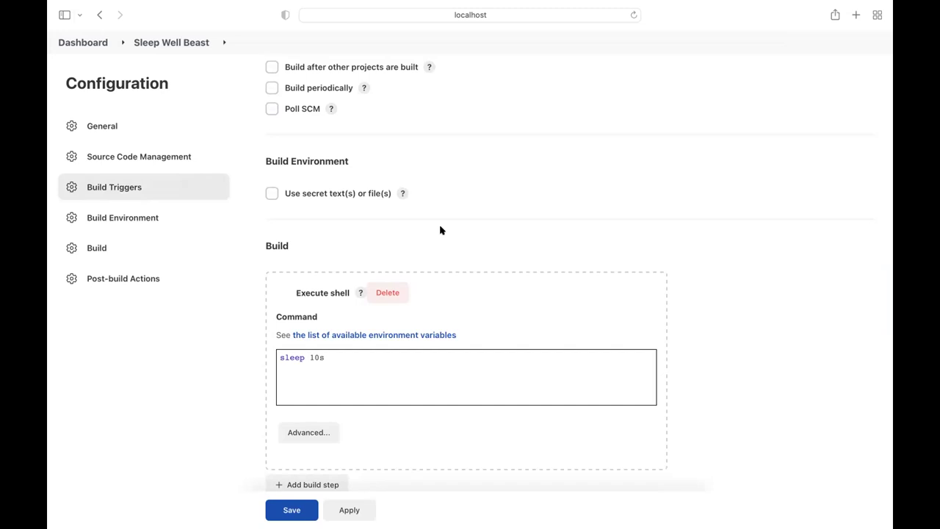
scroll(440, 231, up, 2)
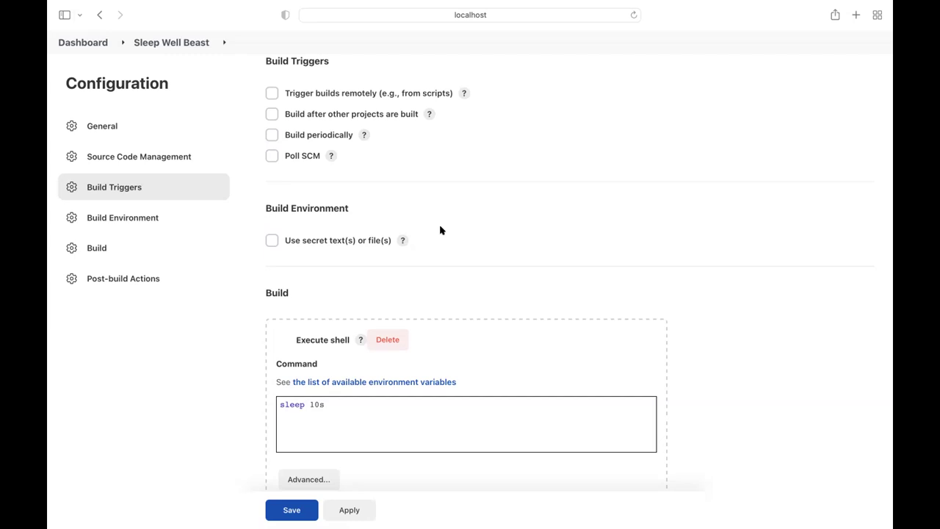
scroll(441, 230, up, 3)
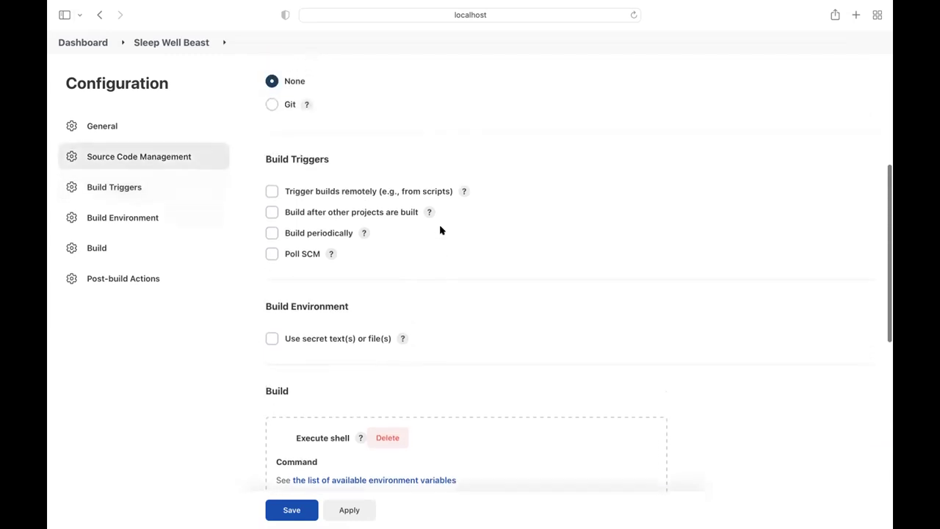
scroll(440, 230, up, 10)
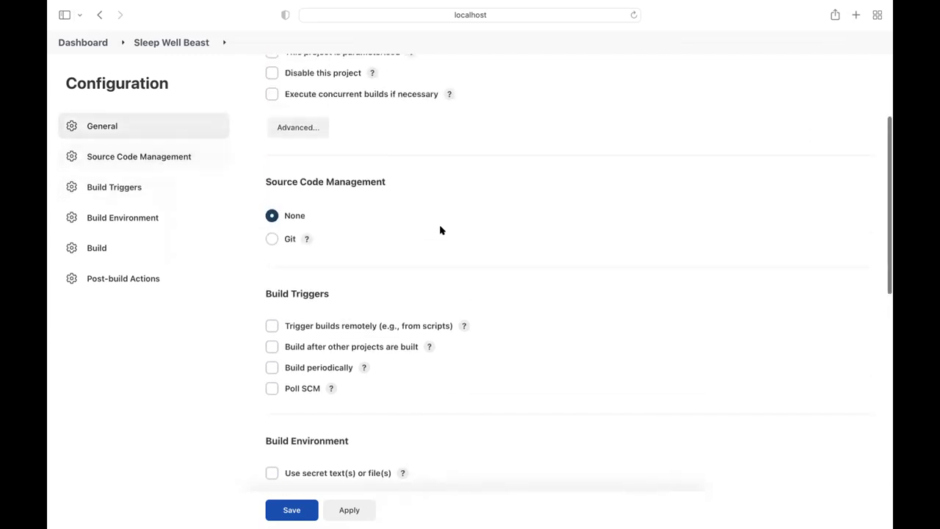
Show the New Item page from the dashboard and check the item name validation with the name left empty.
click(91, 47)
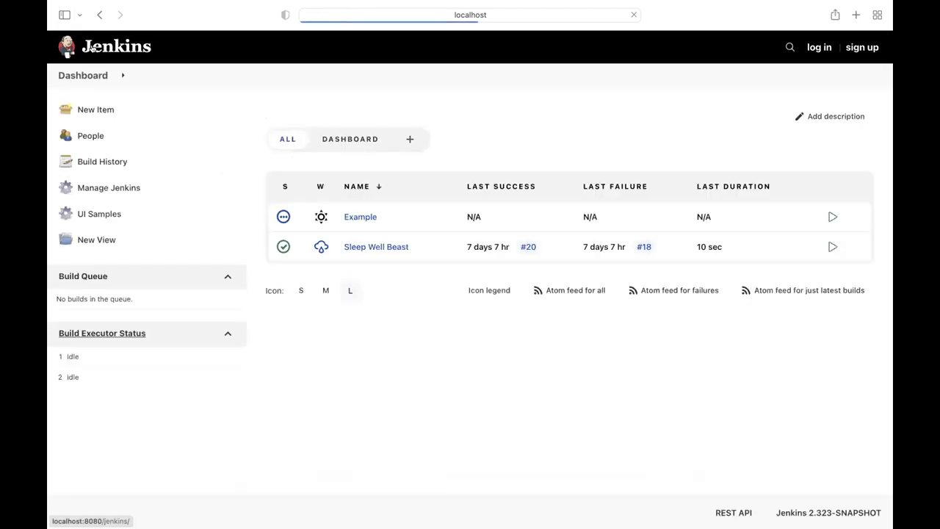
click(146, 110)
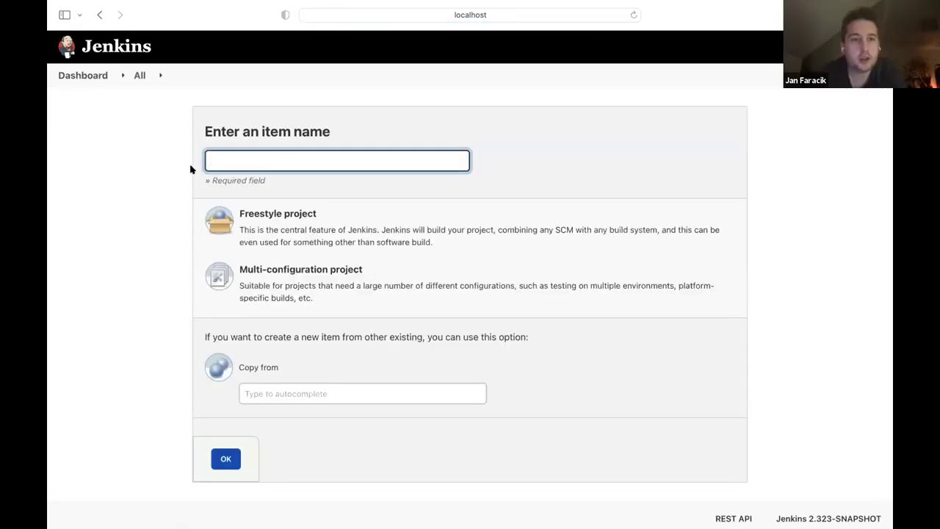
click(359, 184)
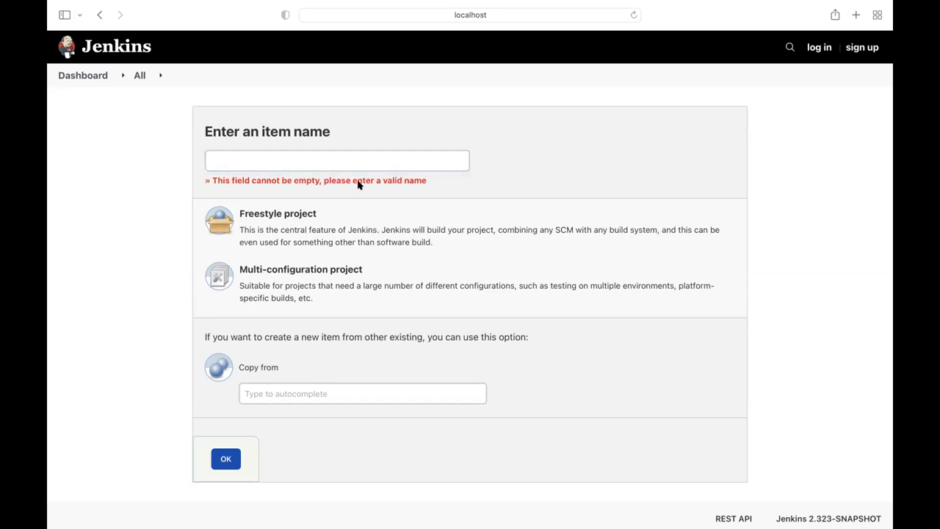
Show the Manage Jenkins page and return to the dashboard.
click(145, 55)
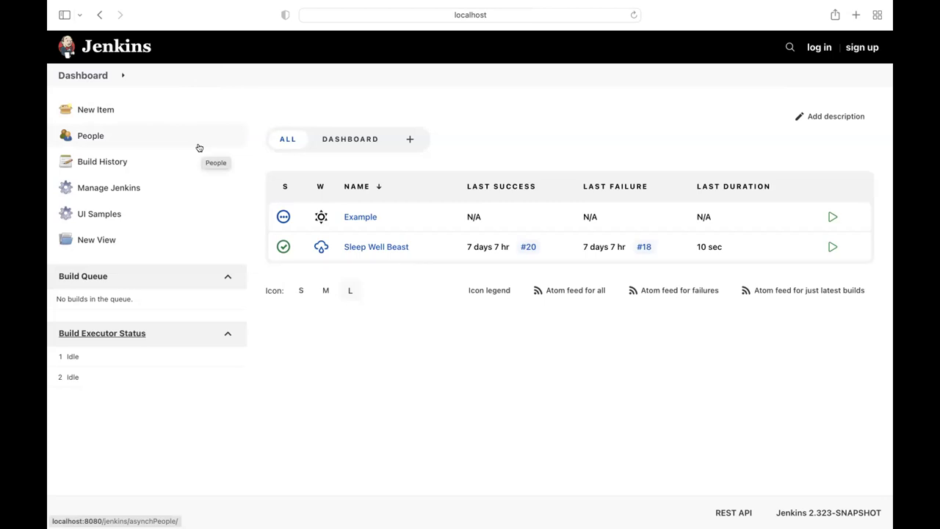
click(187, 186)
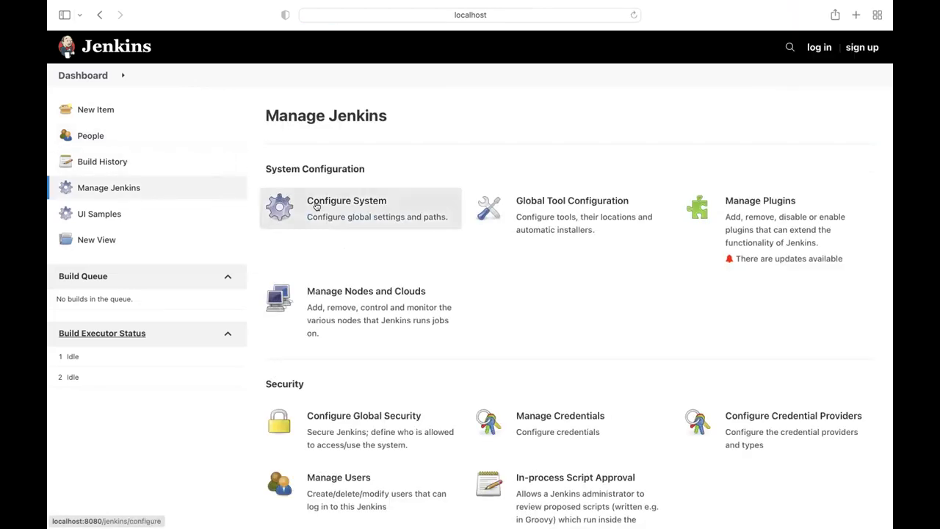
click(118, 47)
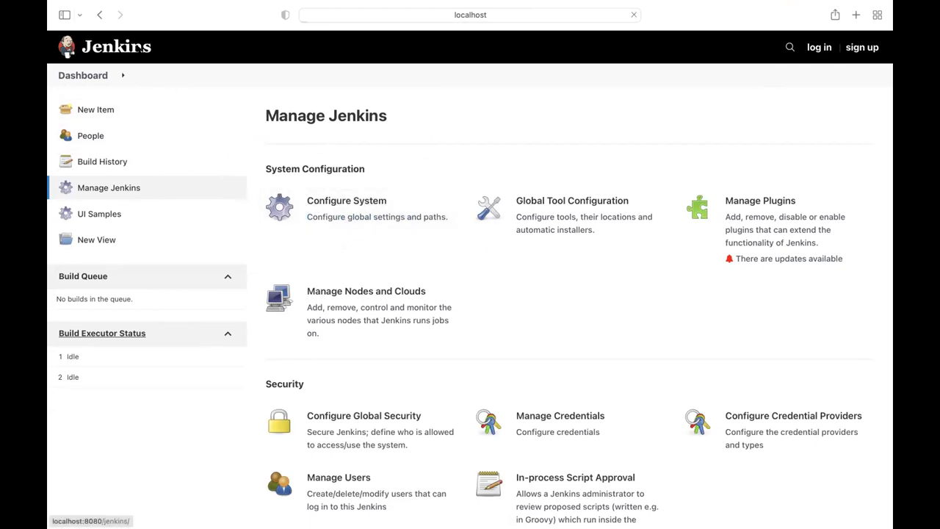
Reopen the Sleep Well Beast project's configuration and examine its General section and section navigation.
click(377, 246)
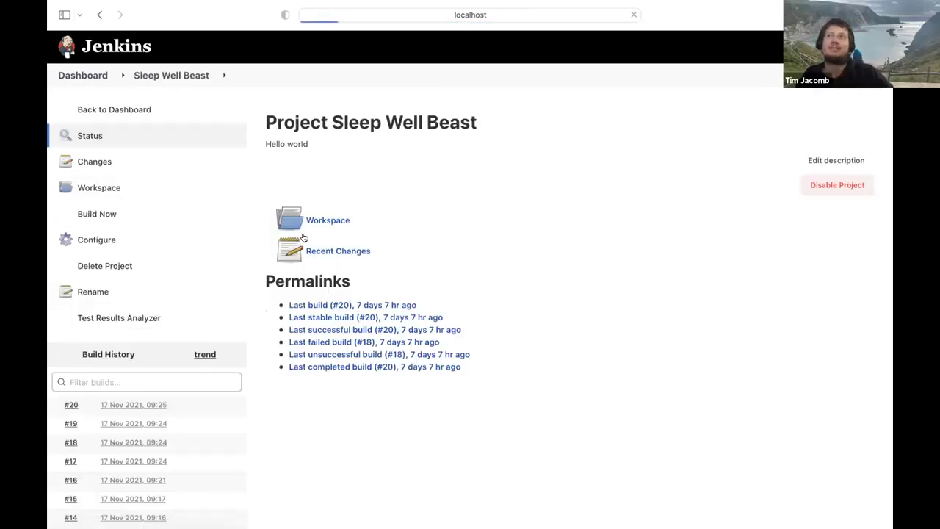
click(223, 240)
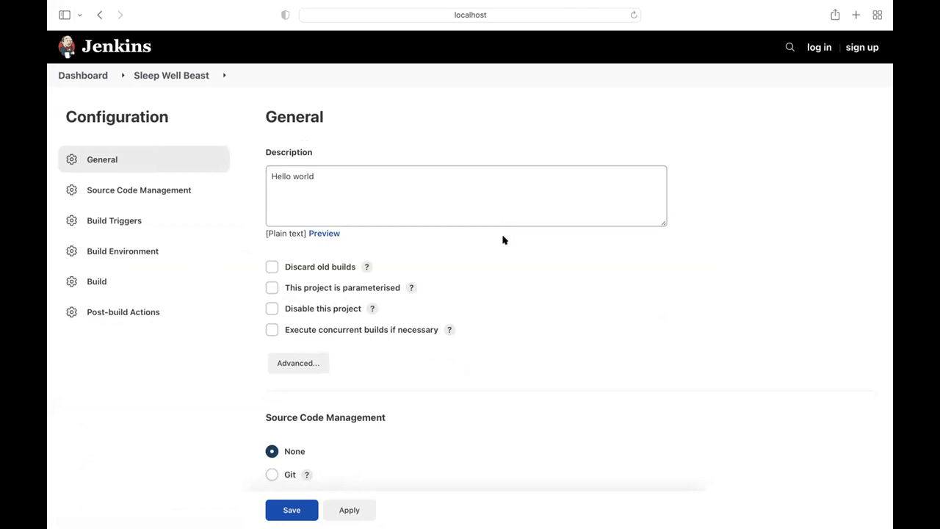
scroll(503, 240, down, 1)
scroll(503, 239, up, 1)
click(481, 215)
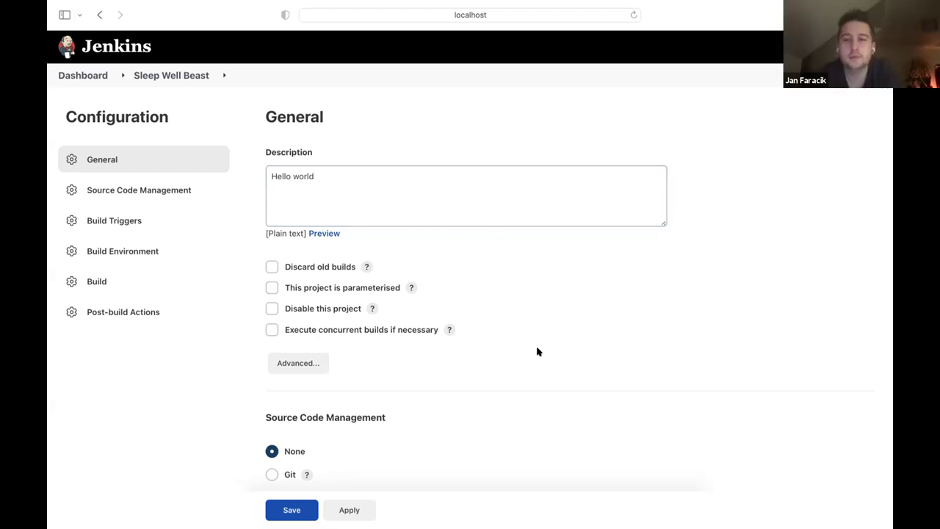
scroll(572, 432, down, 1)
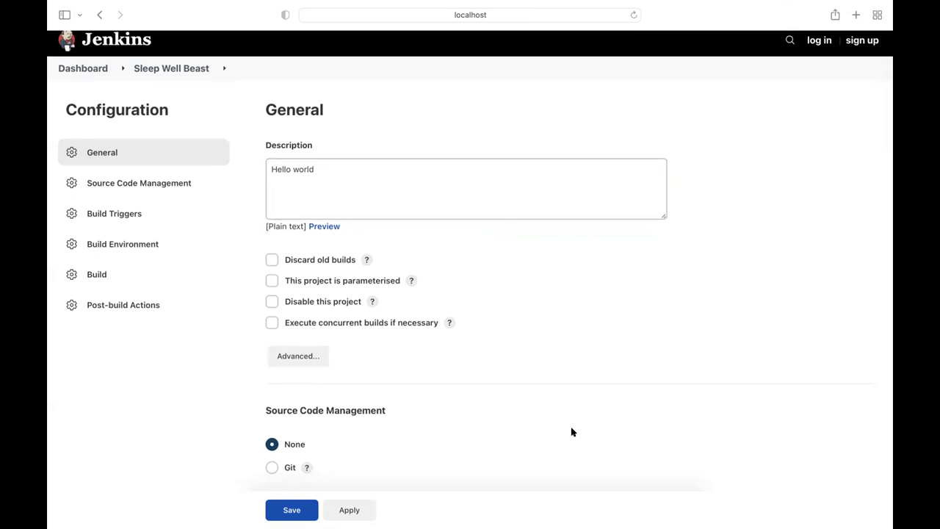
scroll(572, 432, up, 1)
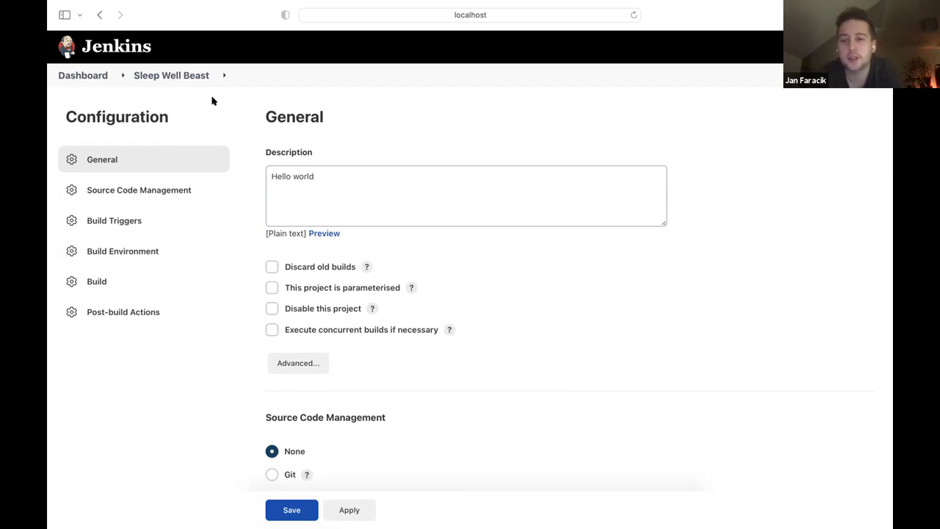
click(276, 151)
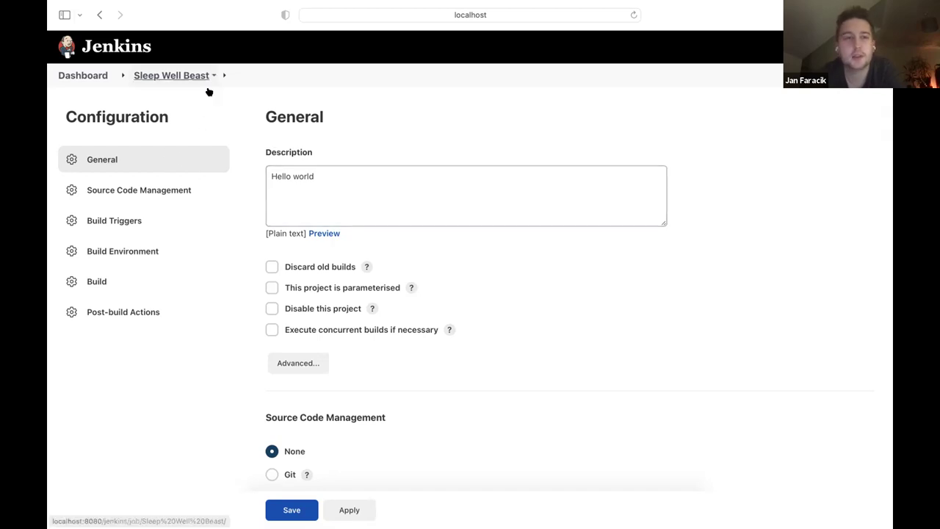
Return to the dashboard, bring up the quick search and try the single-letter queries "j", "l" and "d".
click(149, 55)
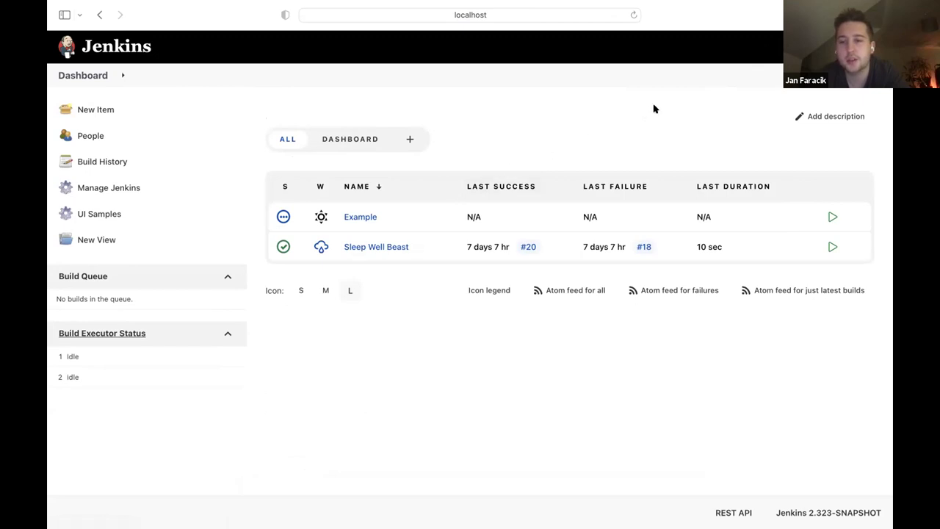
key(super+k)
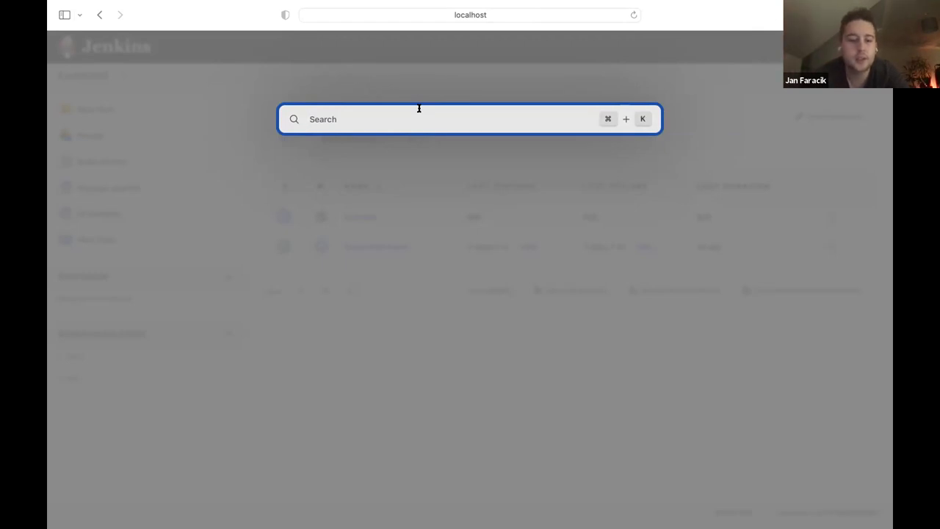
text(j)
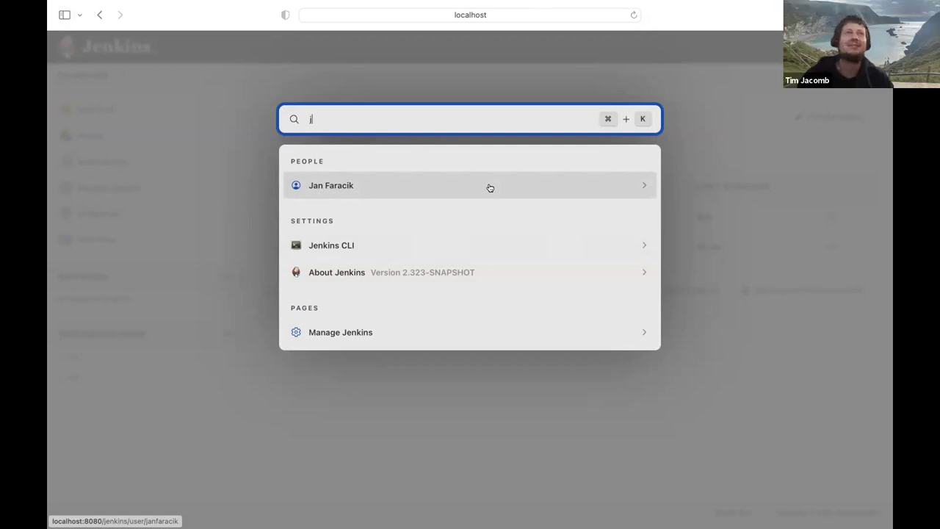
key(BackSpace)
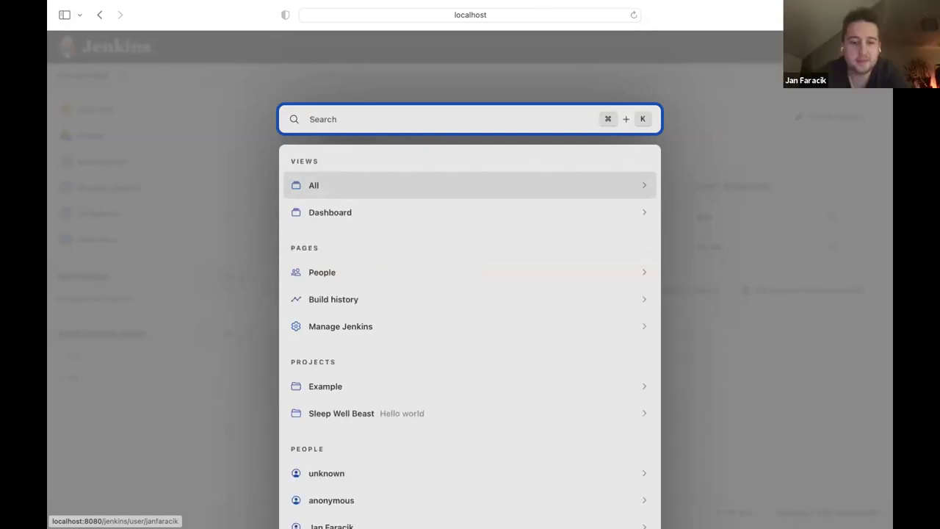
text(l)
key(BackSpace)
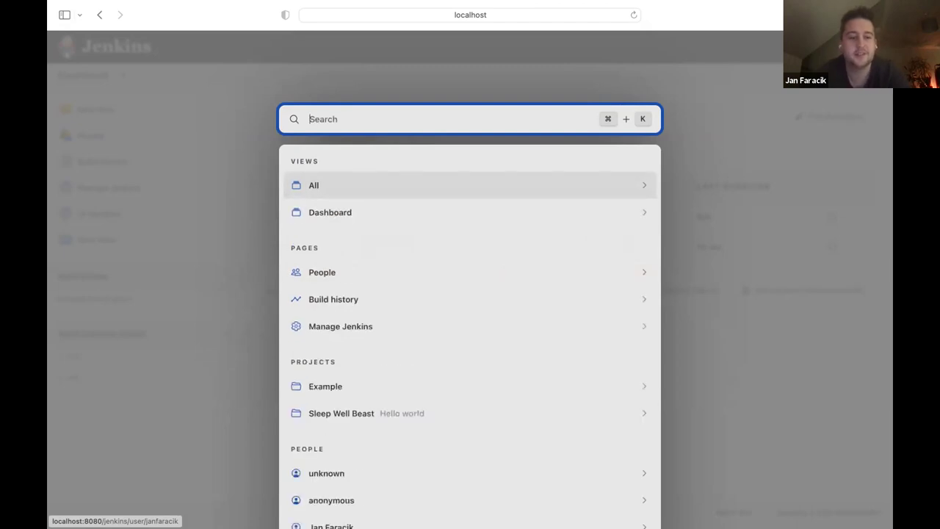
text(d)
key(BackSpace)
Search for "sleep" in the quick search and clear the query again.
text(sleep)
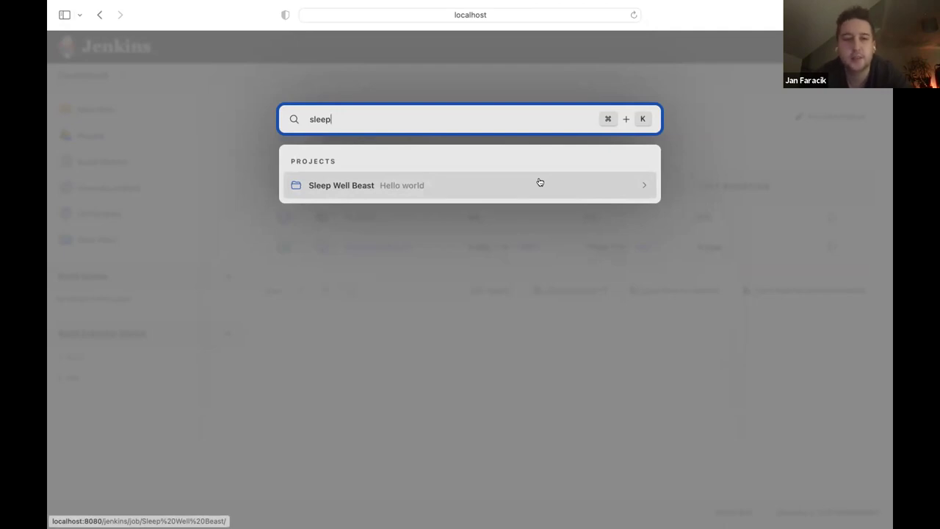
key(BackSpace)
key(BackSpace)
key(BackSpace)
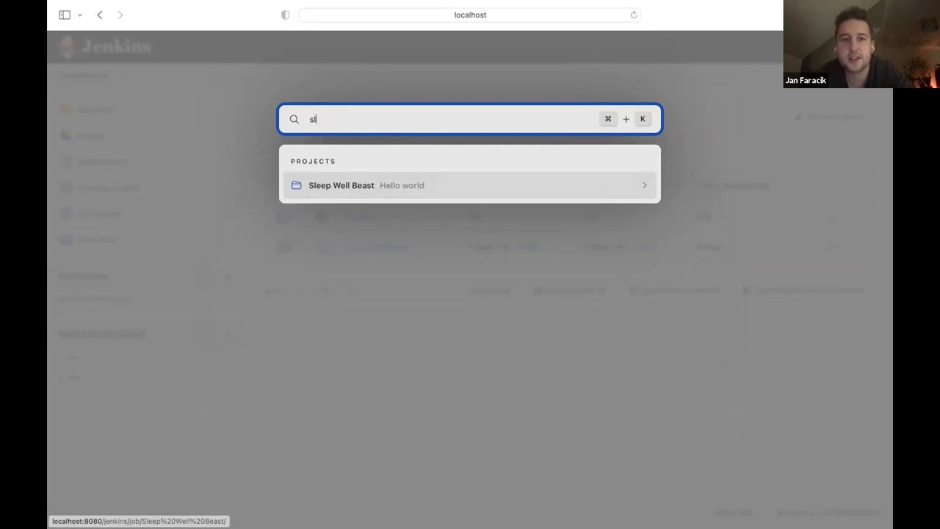
key(BackSpace)
key(BackSpace)
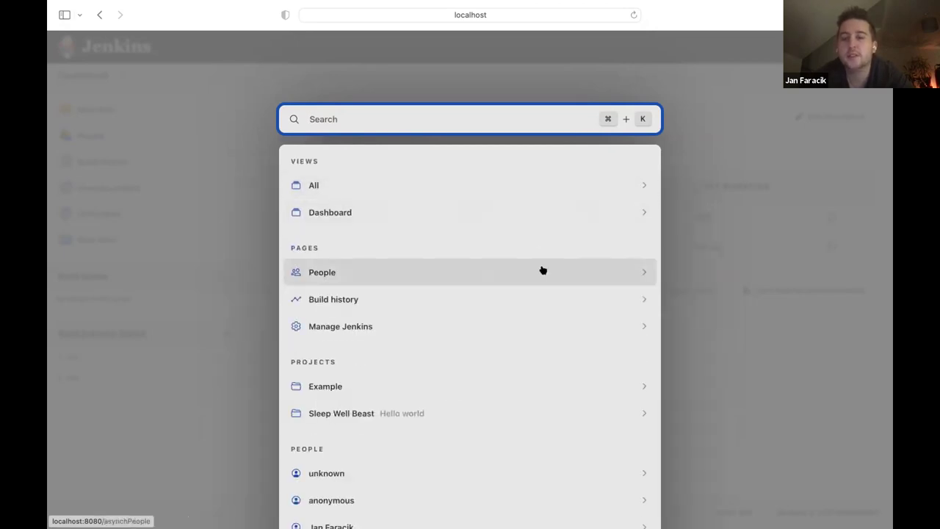
Look through the quick search's default entries, from Views, Pages and Projects down to People and Settings, and return to the beginning of the list.
click(599, 156)
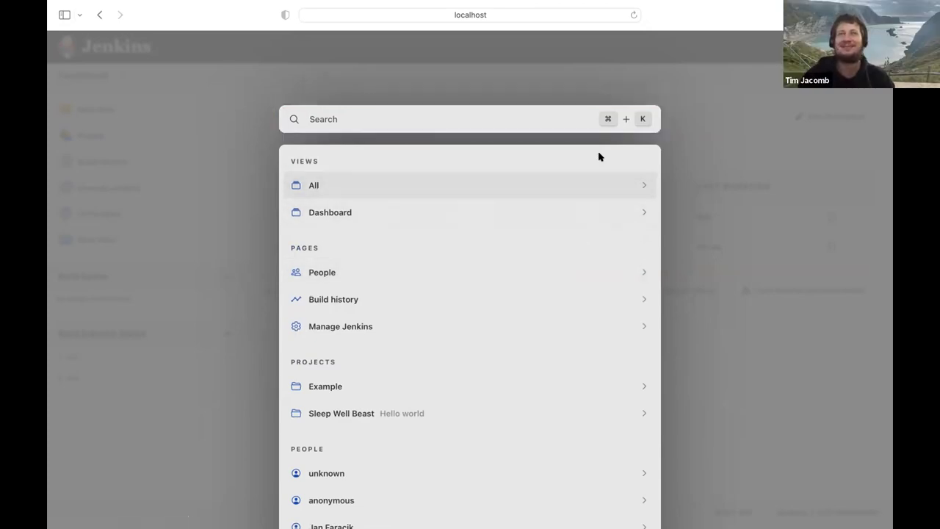
scroll(599, 156, down, 2)
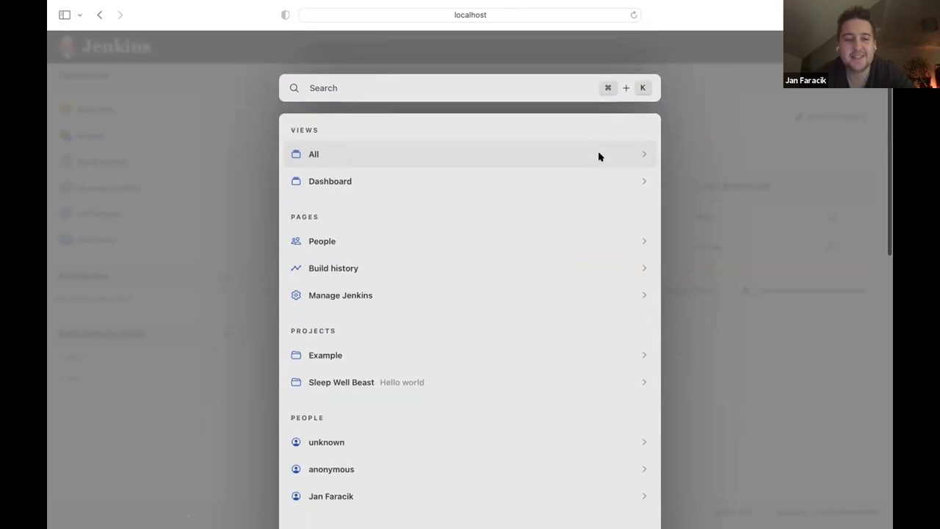
scroll(599, 156, down, 10)
scroll(599, 156, up, 8)
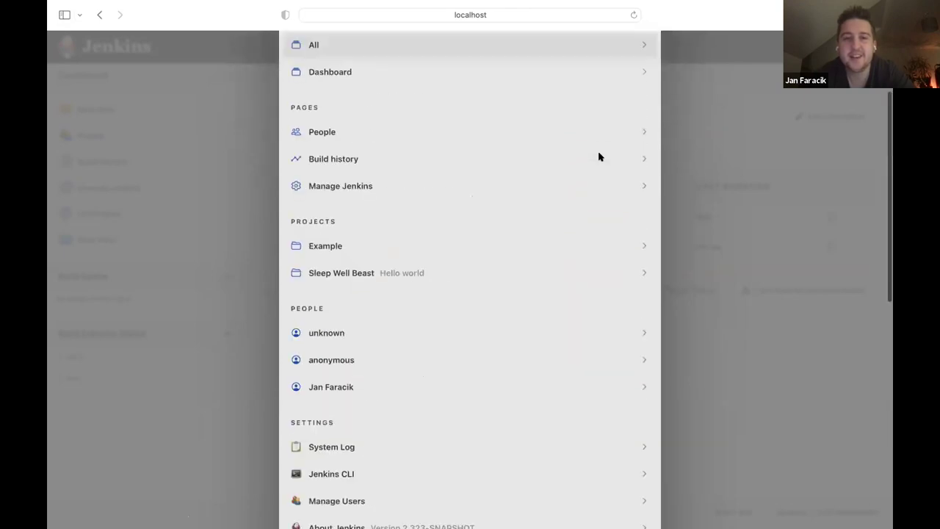
scroll(599, 156, up, 3)
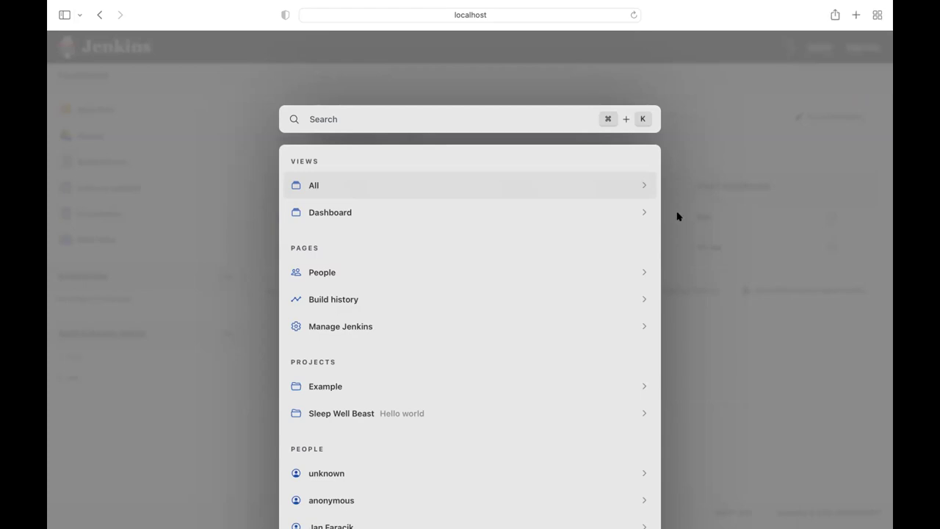
scroll(611, 304, down, 2)
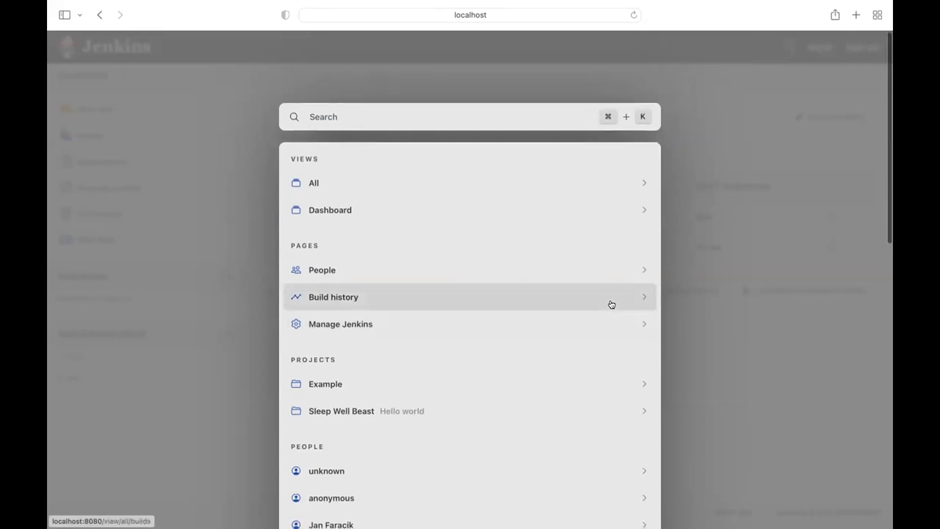
scroll(611, 304, down, 10)
scroll(611, 304, up, 10)
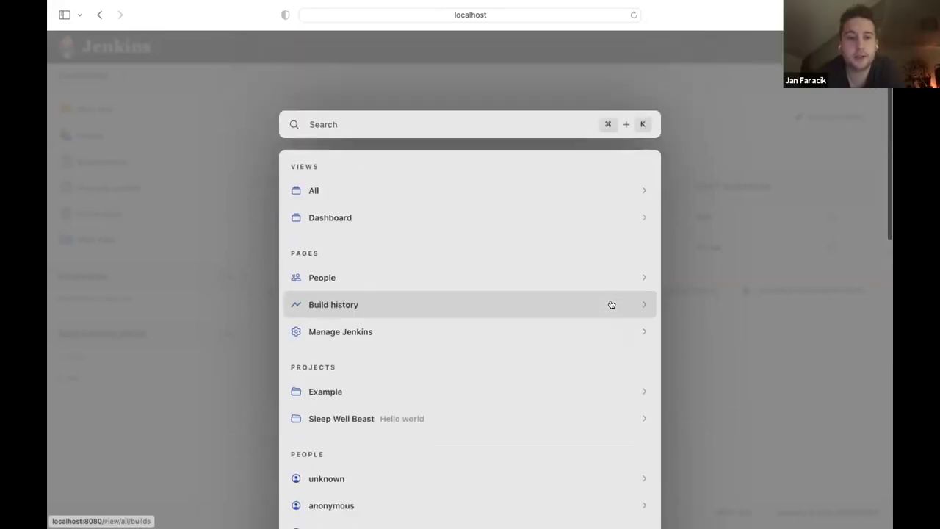